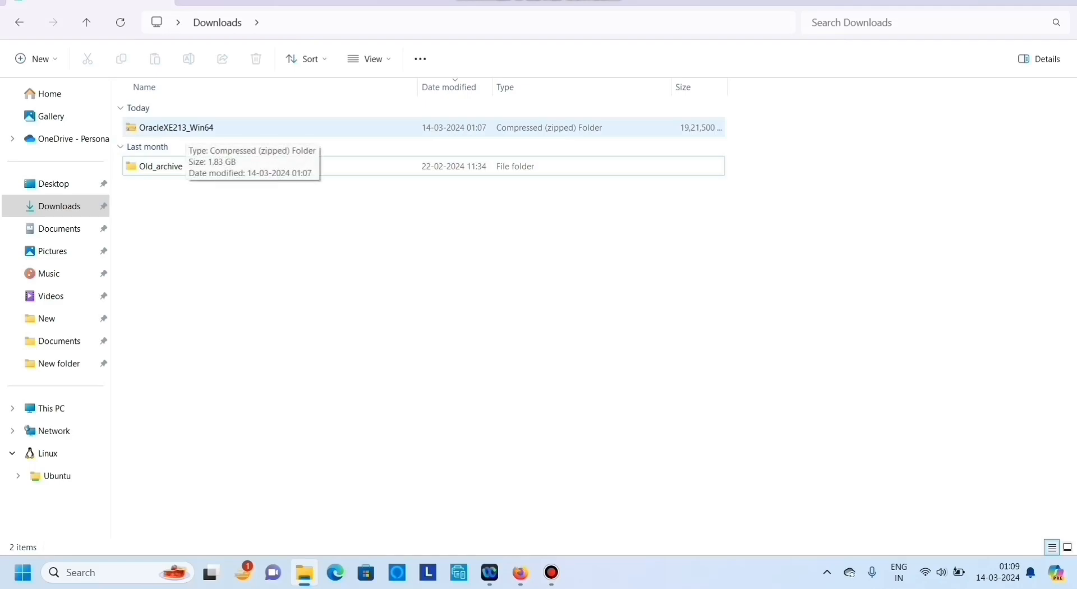
Step: Extract the OracleXE213_Win64 archive in Downloads to its default destination folder
right_click(188, 128)
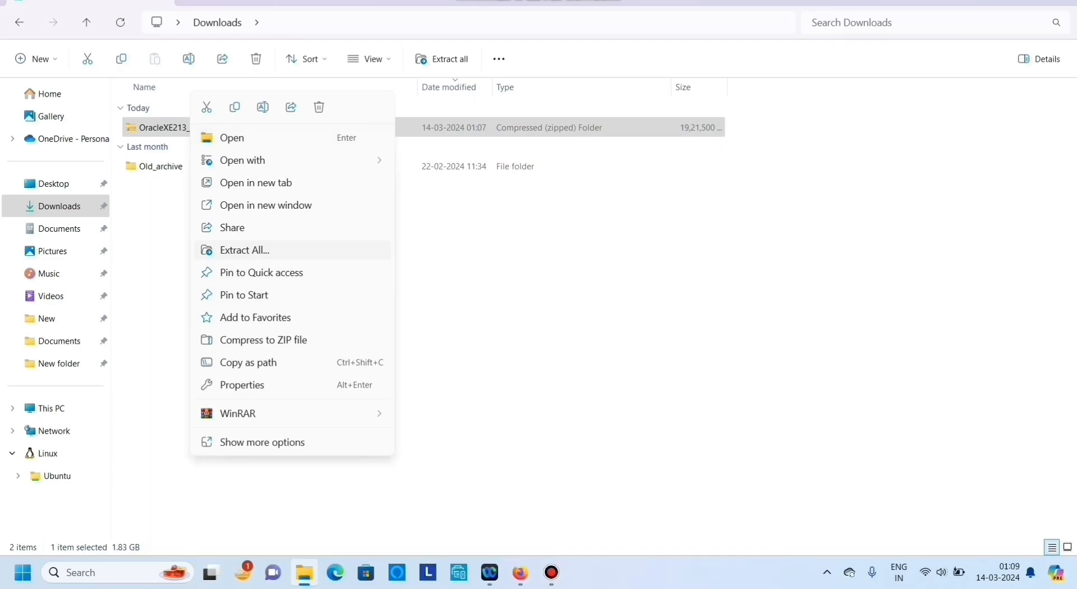
left_click(245, 249)
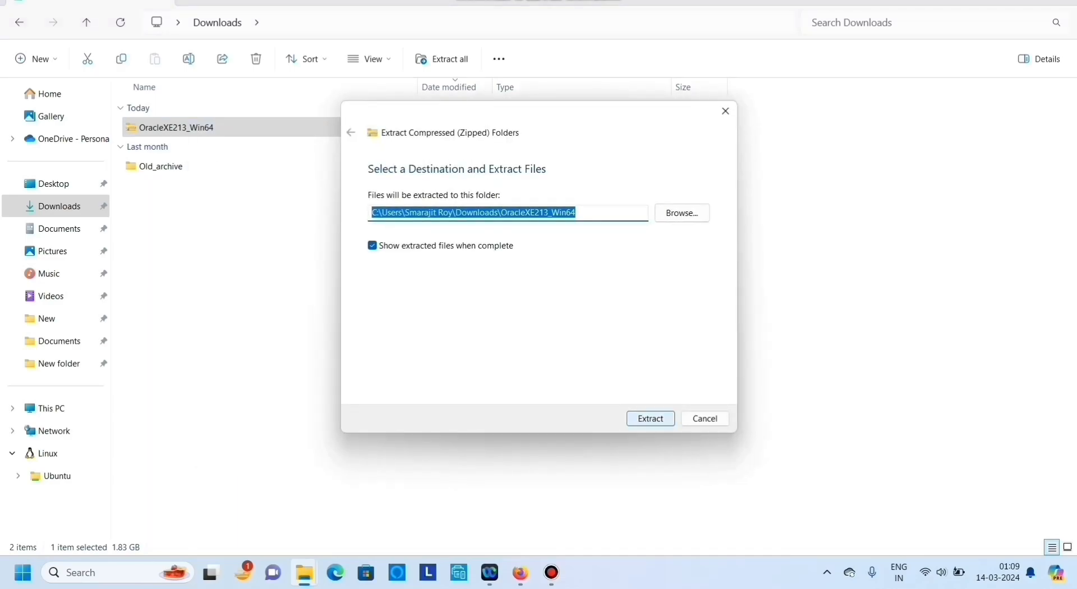
left_click(650, 418)
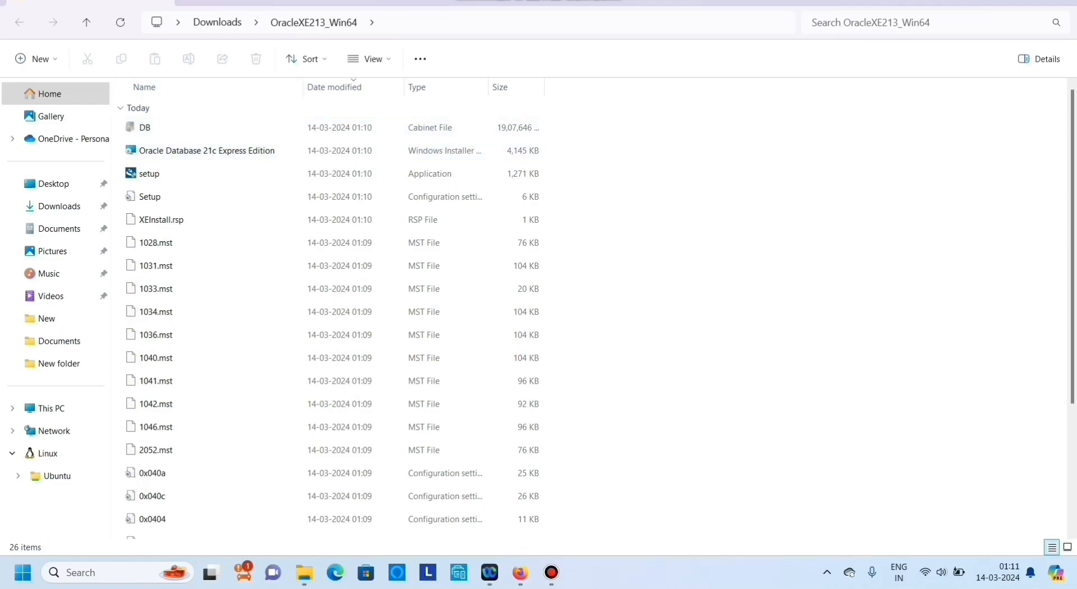
Step: Open the extracted OracleXE213_Win64 folder from Downloads and launch the setup application
left_click(86, 22)
left_click(225, 230)
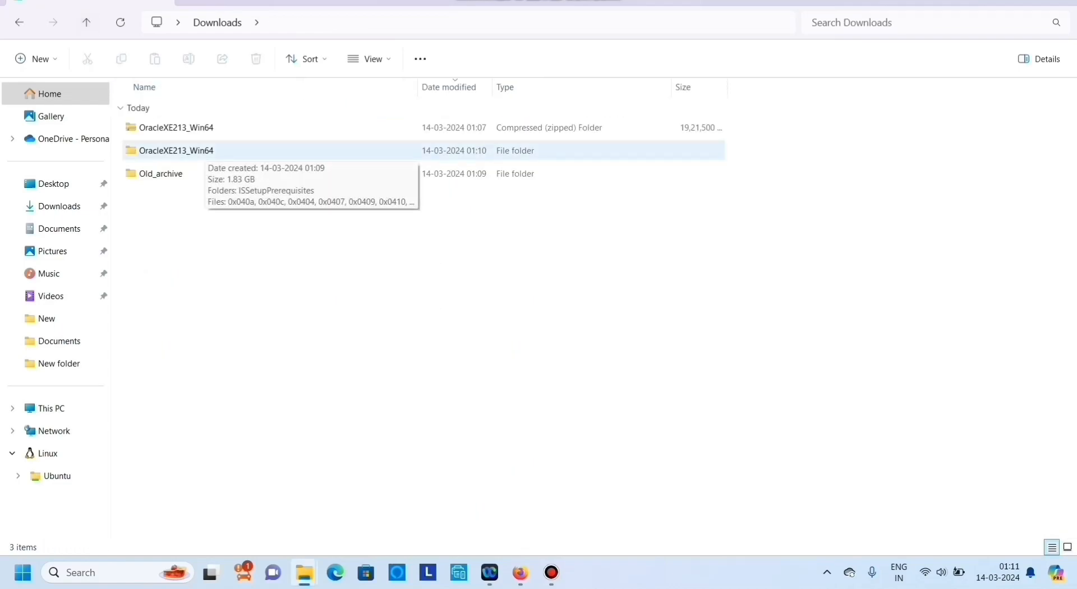
double_click(202, 150)
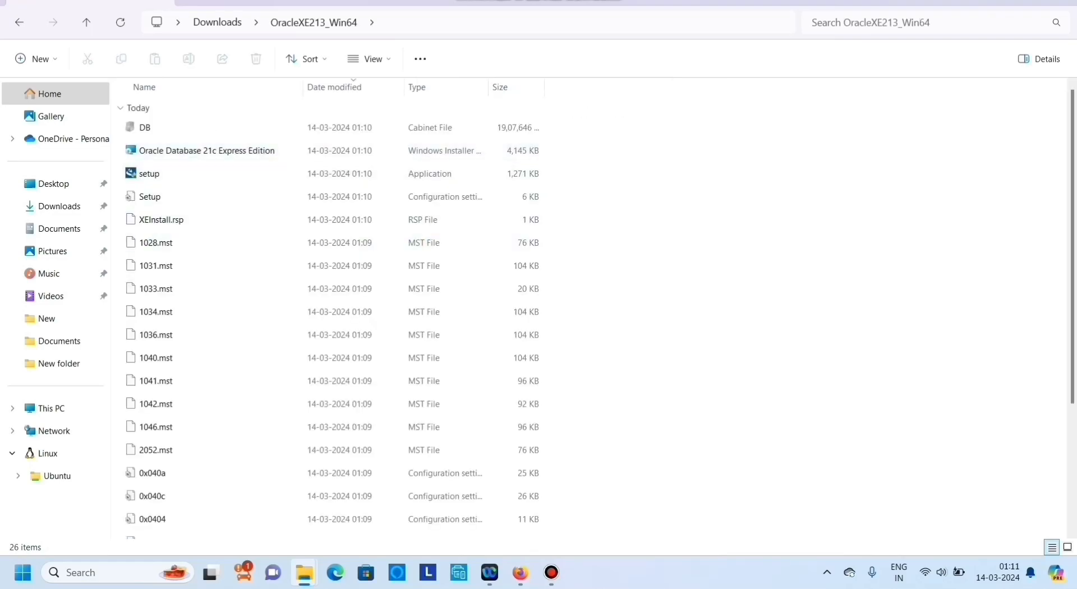
scroll(595, 314, "down", 3)
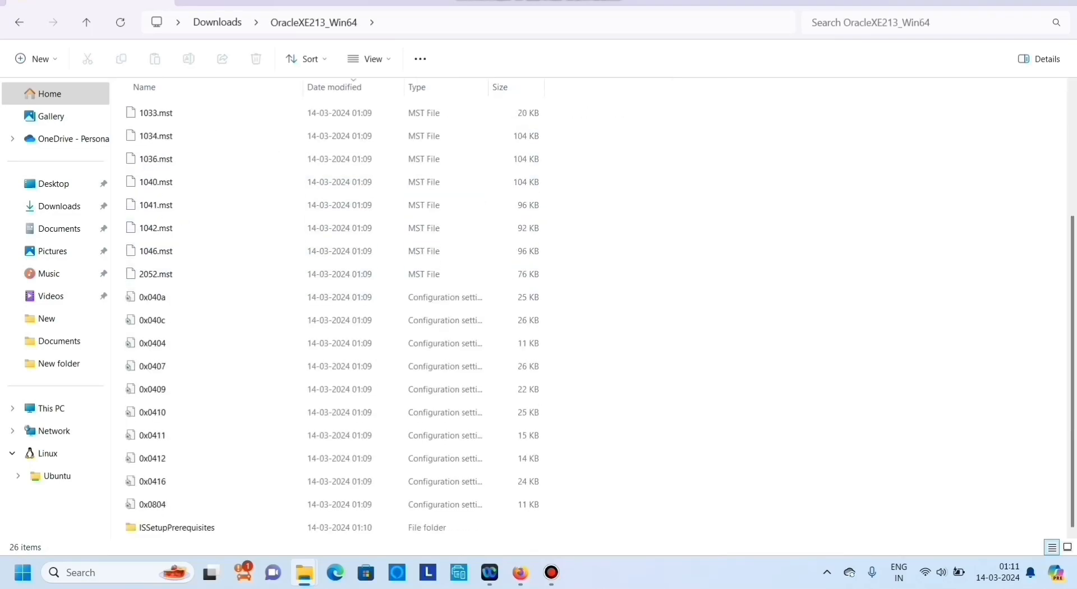
scroll(595, 314, "up", 3)
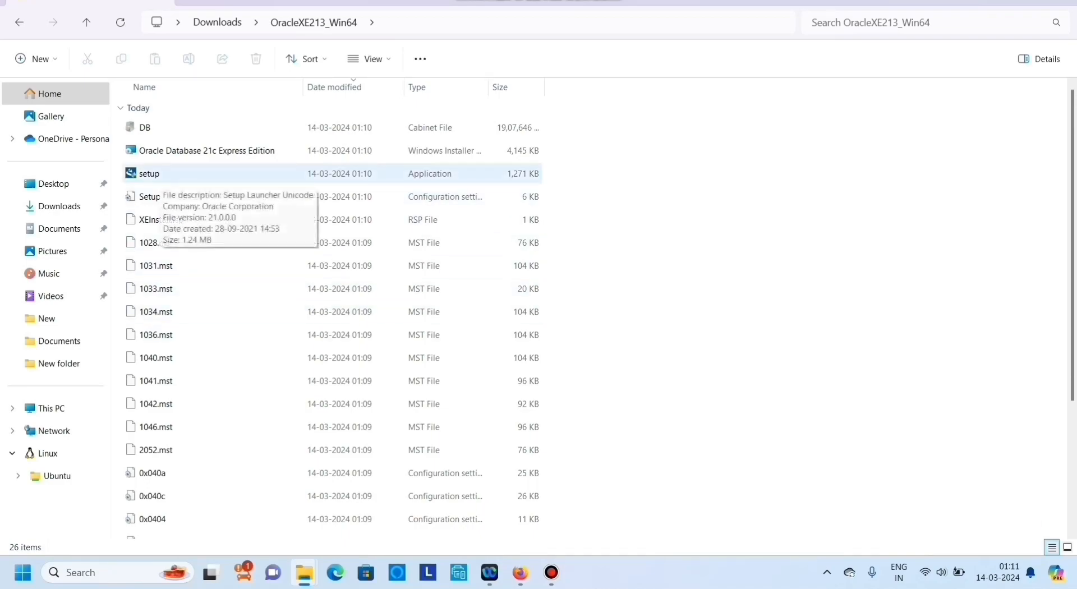
double_click(159, 175)
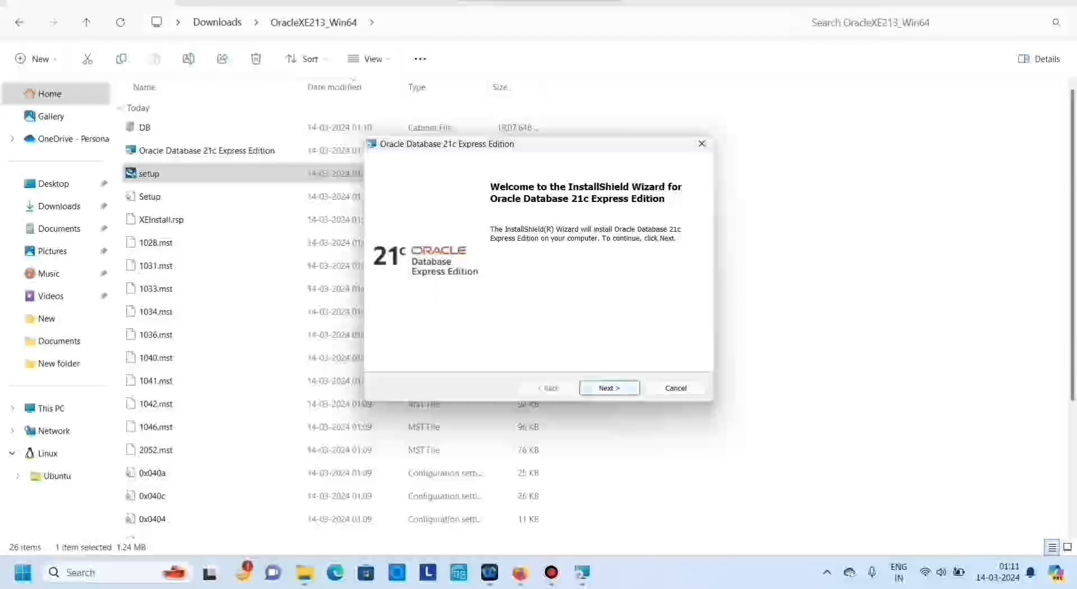
Step: Accept the Oracle Database 21c Express Edition license terms and keep the proposed destination folder
left_click(608, 387)
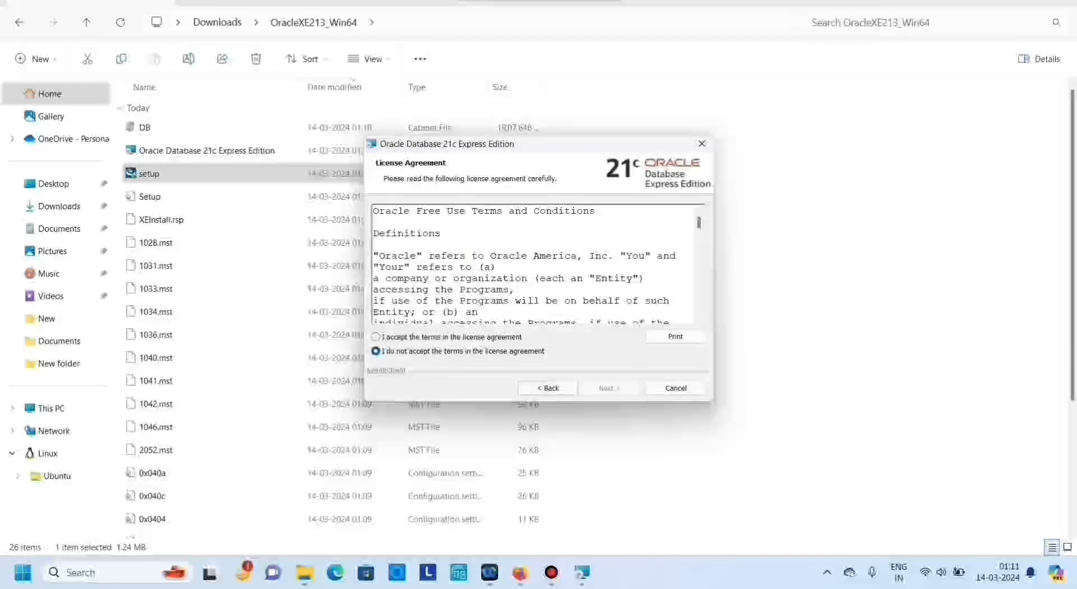
left_click(375, 337)
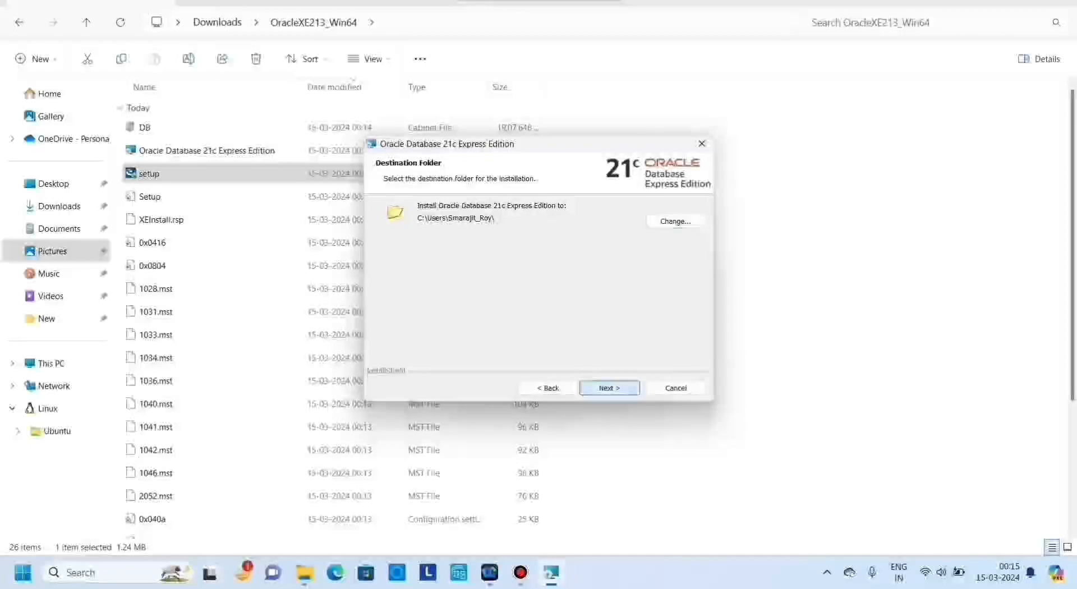
left_click(608, 387)
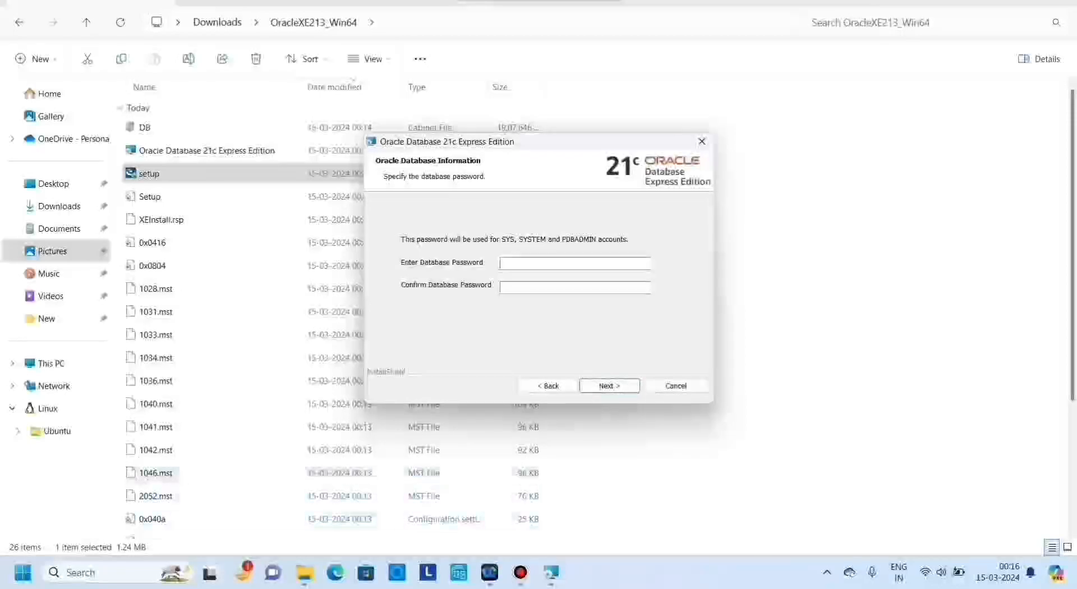
Step: Switch to Snipping Tool, capture the installer's database password dialog, and minimize the capture window
key("super+s")
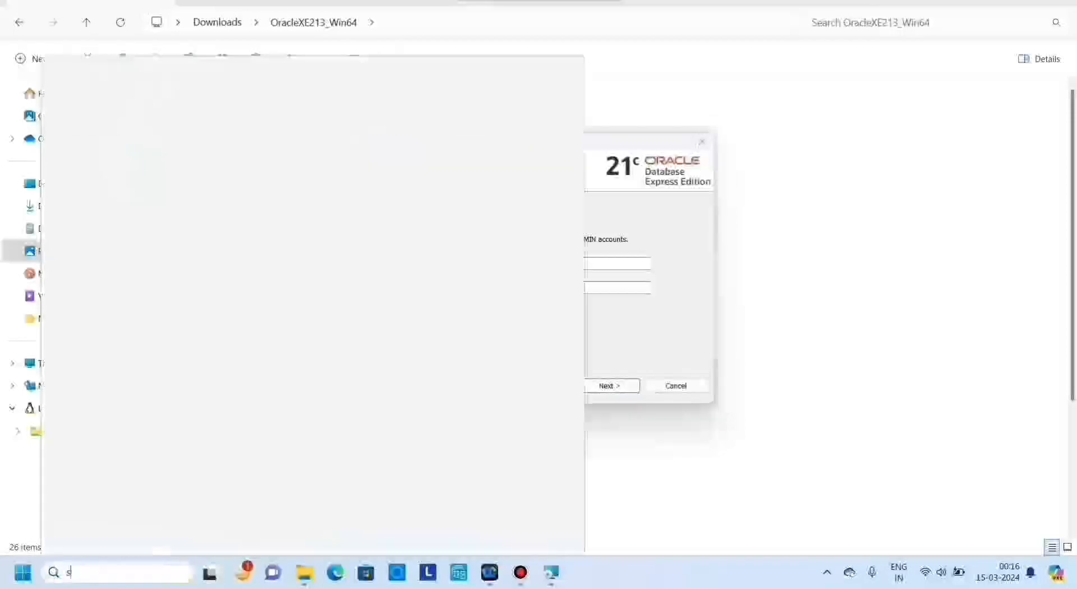
type("sn")
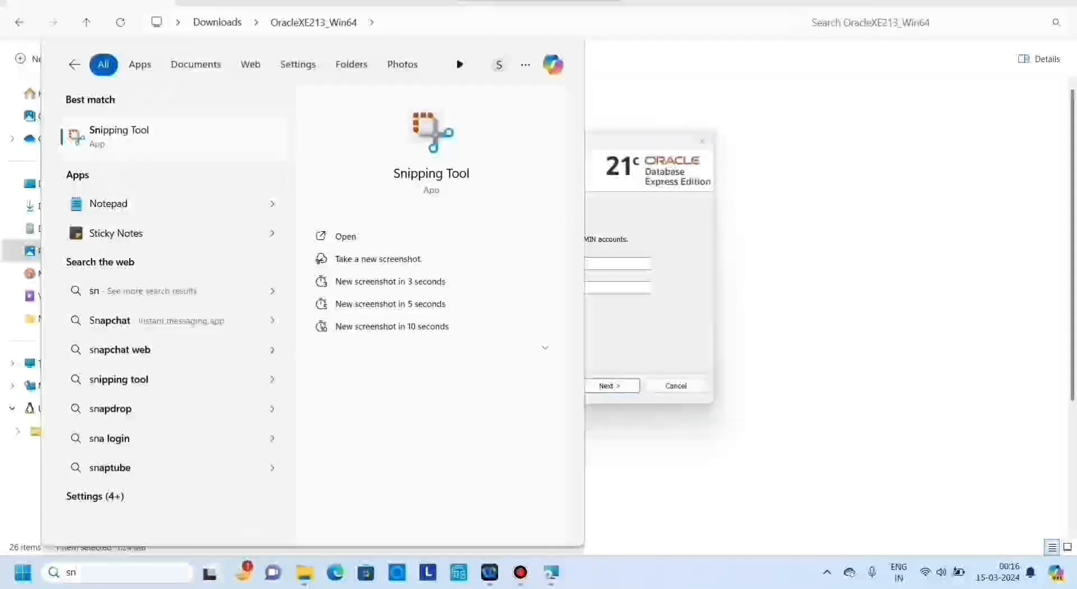
key("Return")
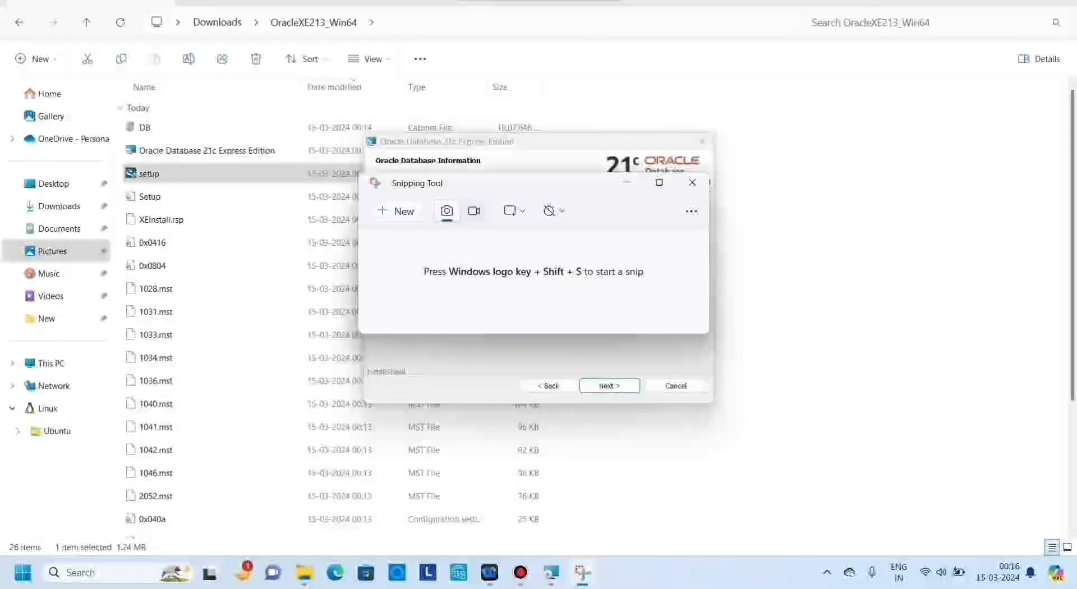
key("super+shift+s")
left_click_drag(360, 129, 718, 405)
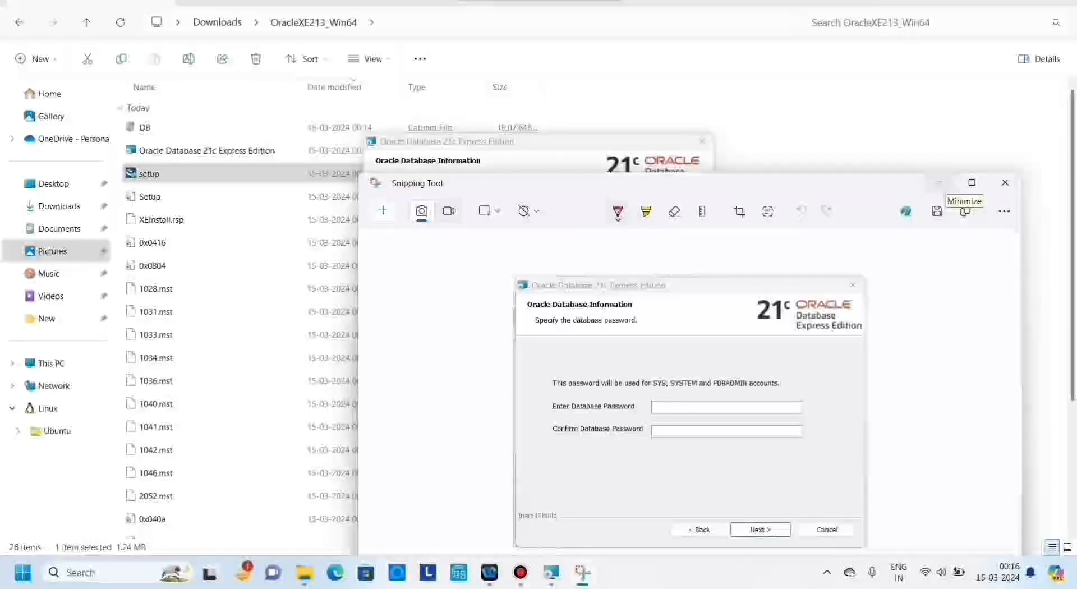
left_click(939, 182)
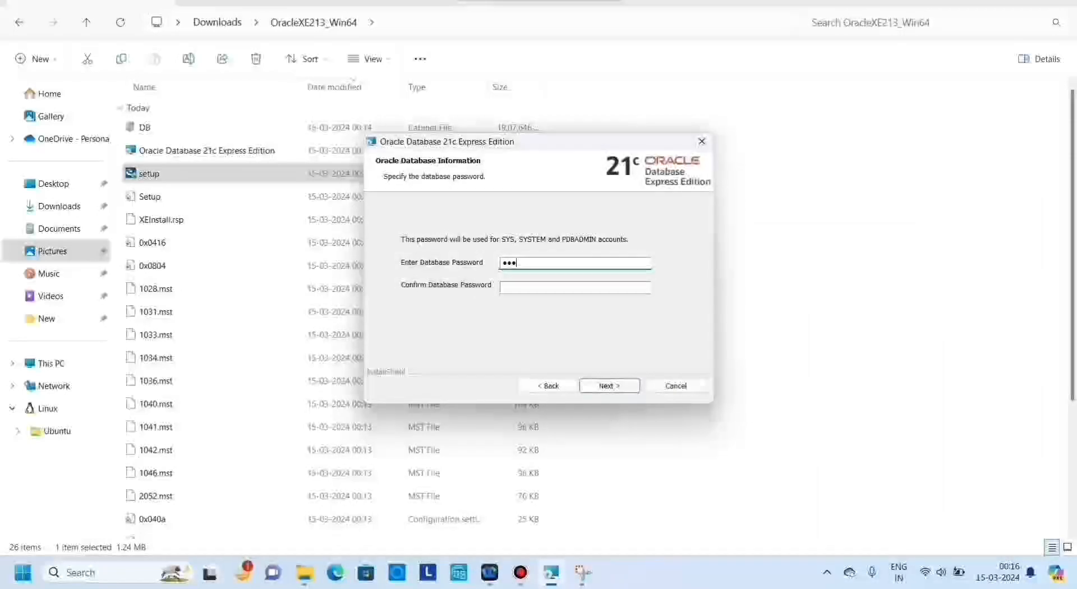
Step: Enter and confirm the database password for the SYS, SYSTEM and PDBADMIN accounts, and start the installation
type("••")
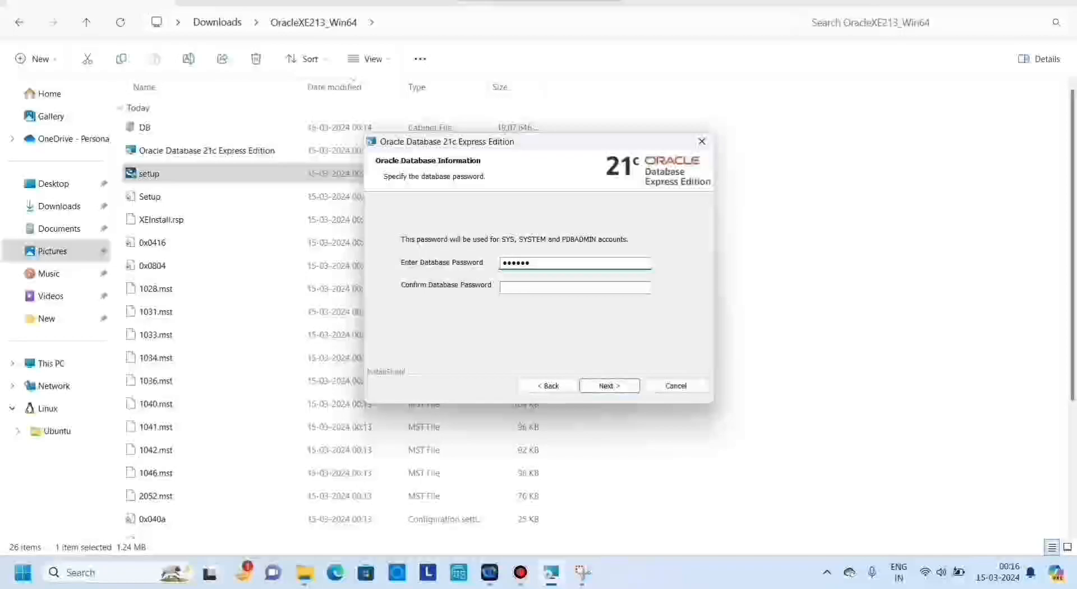
left_click(503, 287)
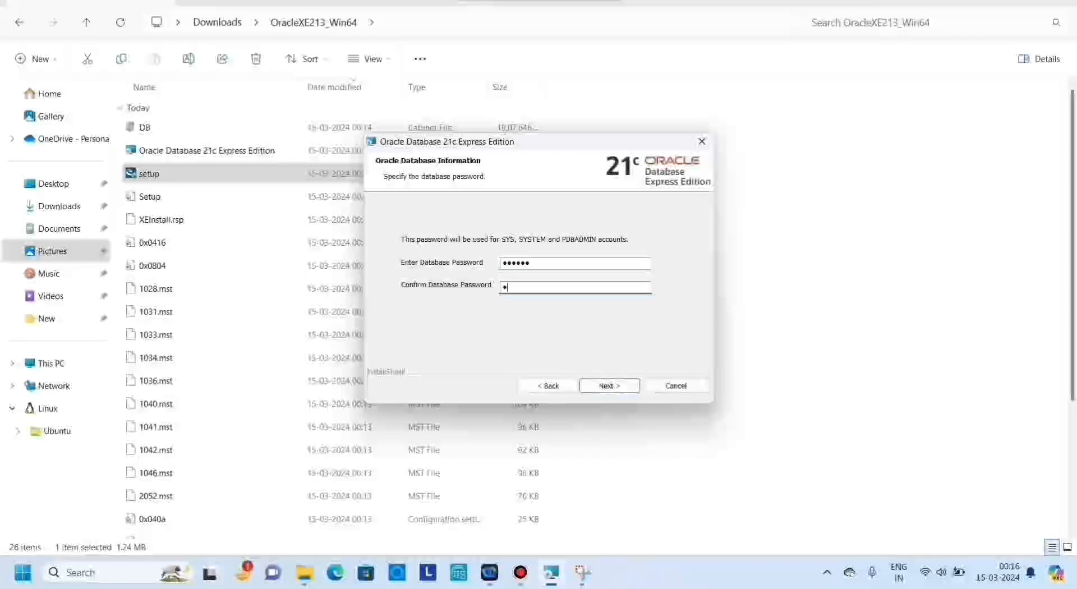
type("••••••")
key("Return")
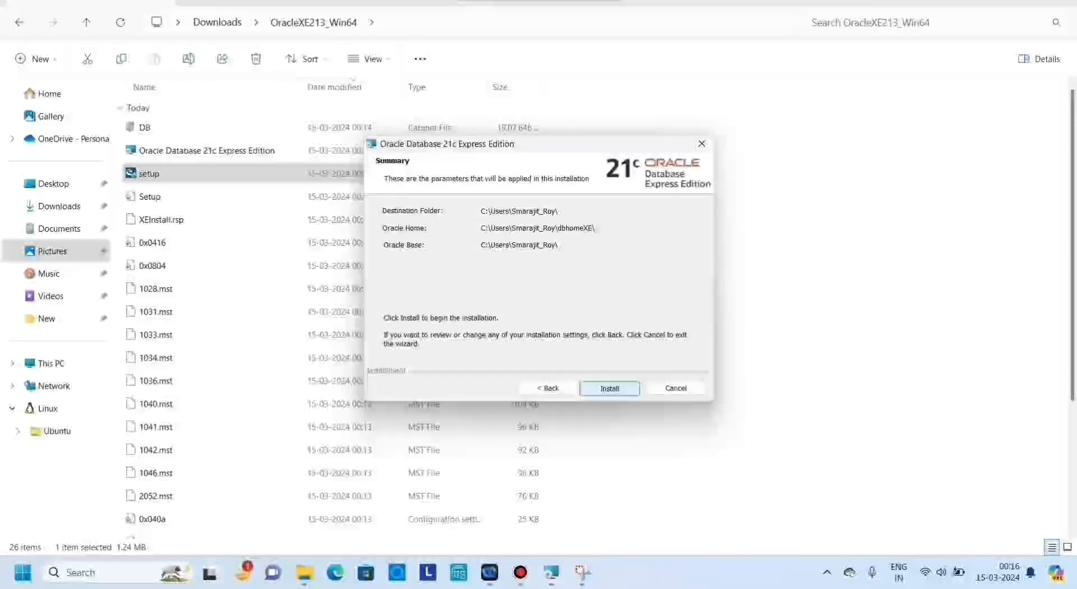
key("Return")
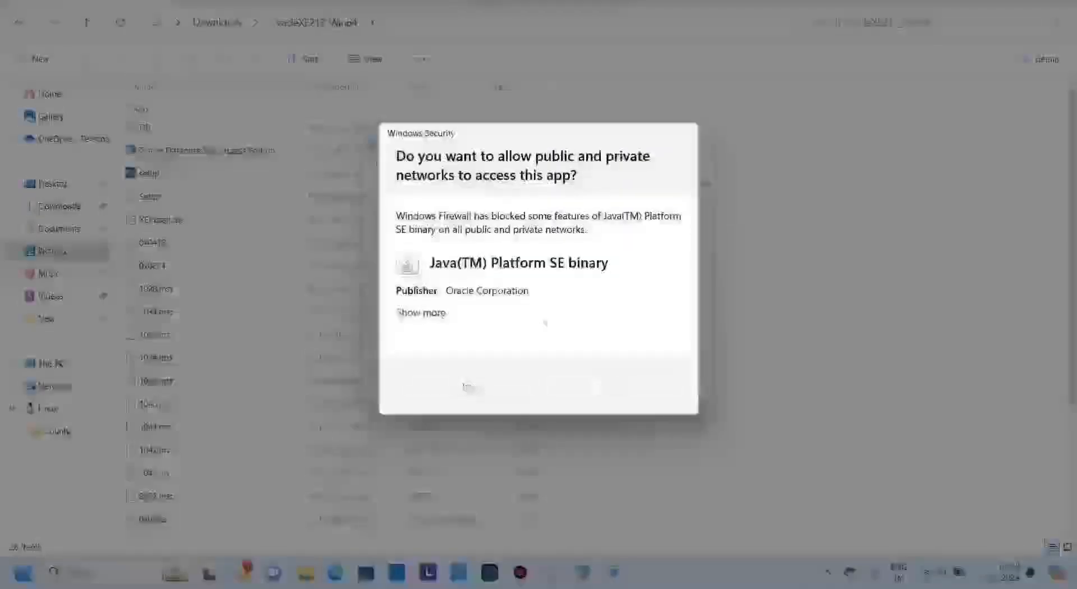
Step: Answer the Windows Firewall prompt for Java(TM) Platform SE binary and finish the Oracle Database installation wizard
left_click(603, 386)
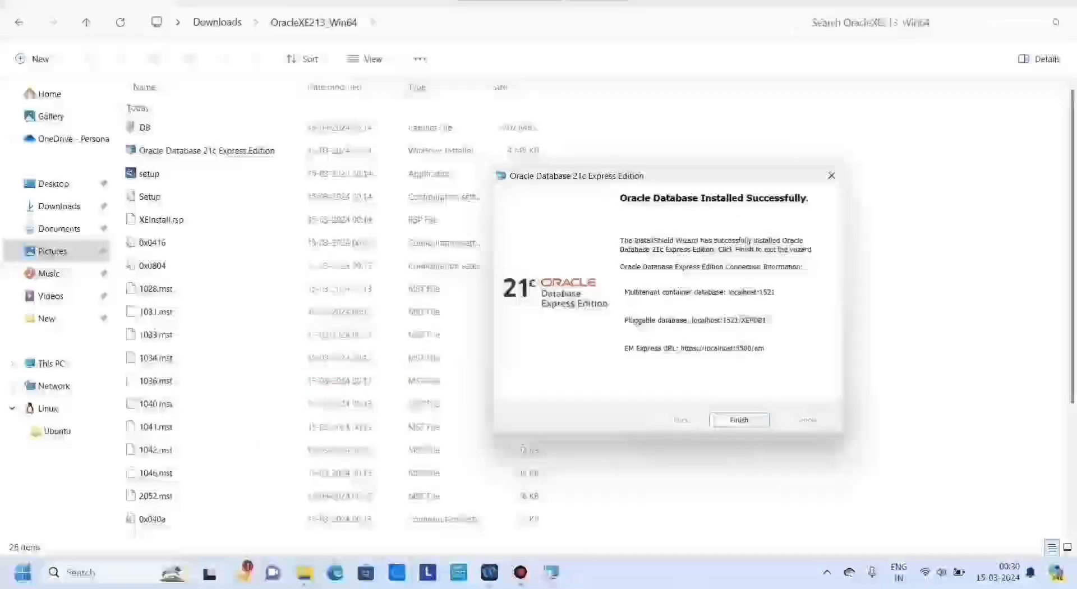
left_click_drag(685, 176, 511, 130)
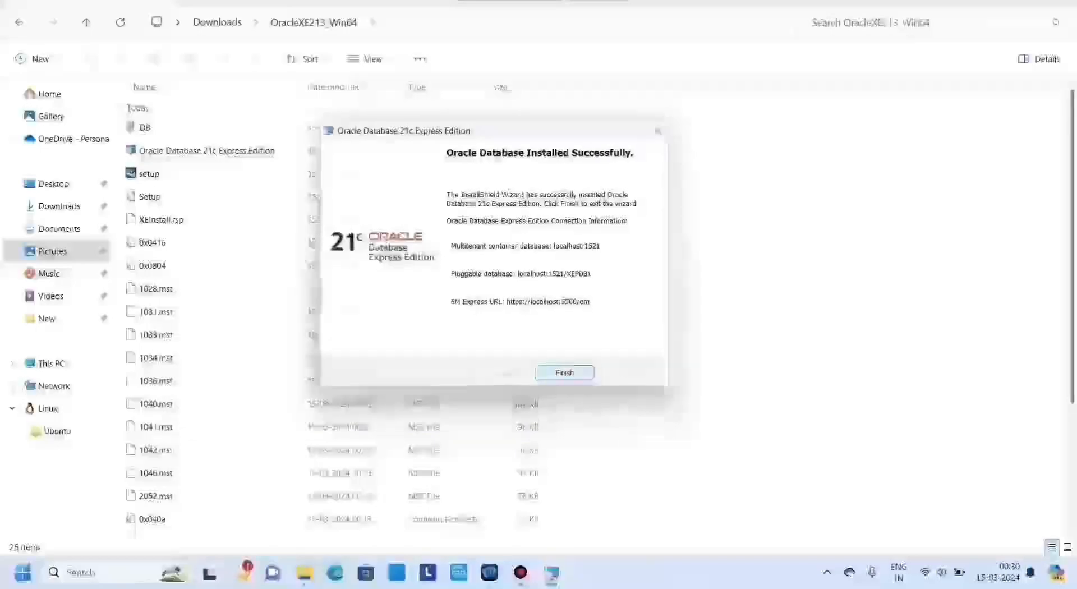
left_click(565, 374)
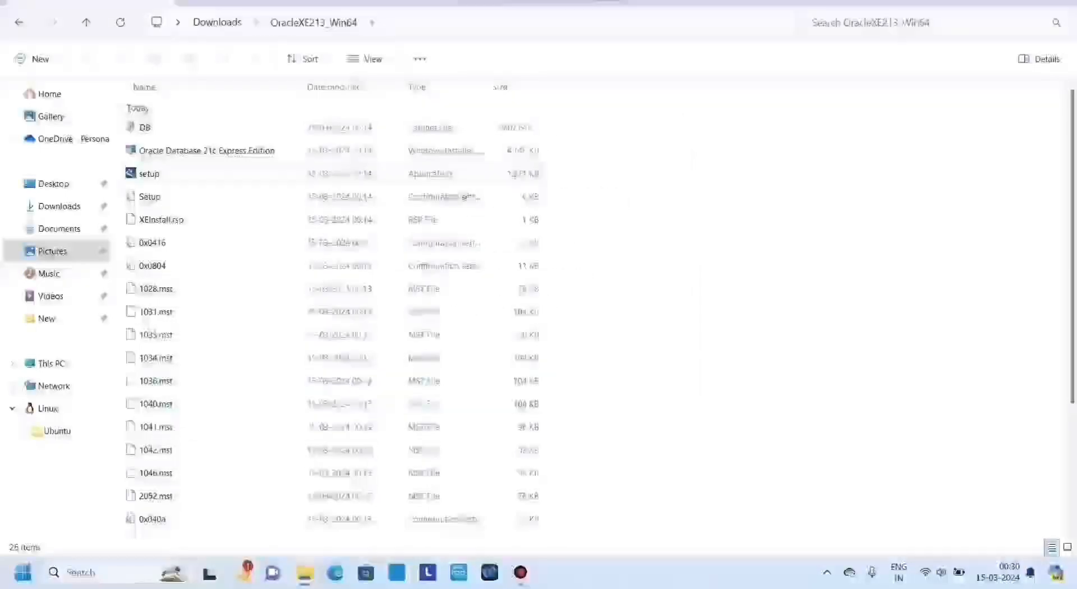
Step: Open SQL Plus from the Windows search and maximize its window
key("super")
type("sql")
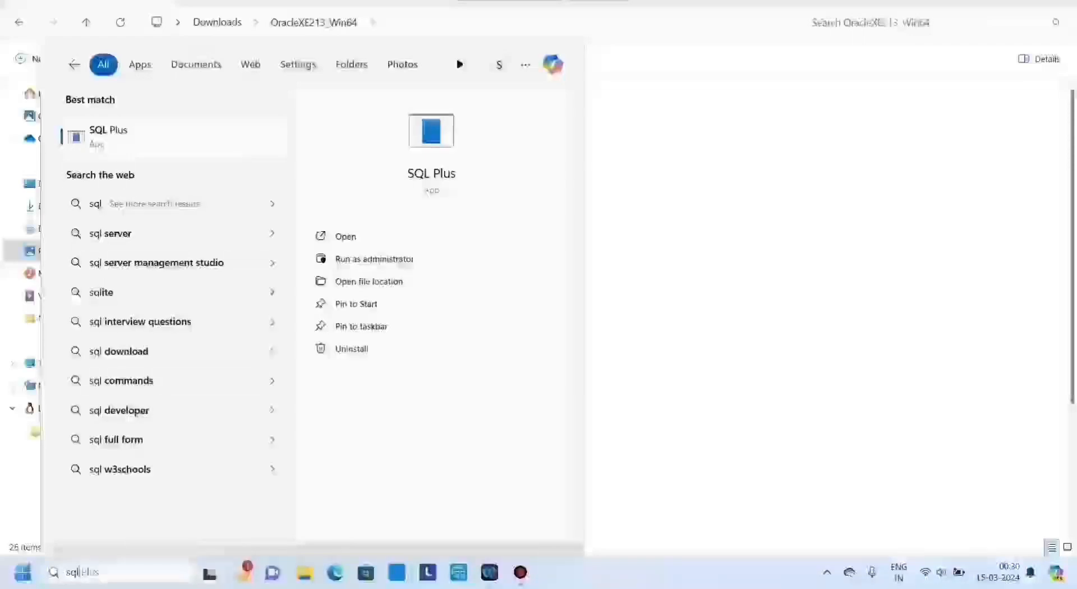
key("Return")
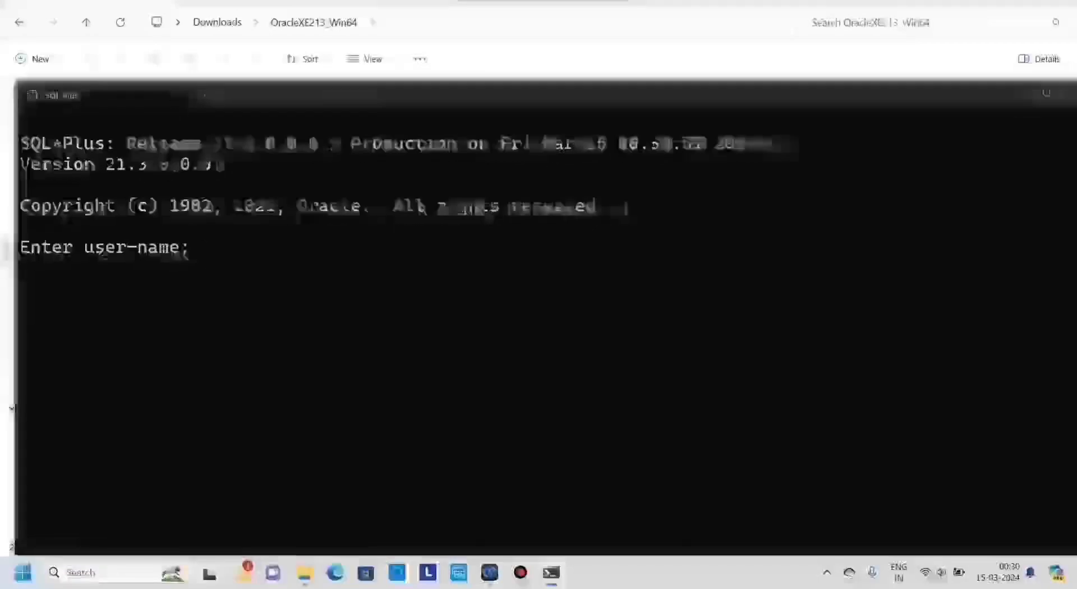
left_click(1047, 101)
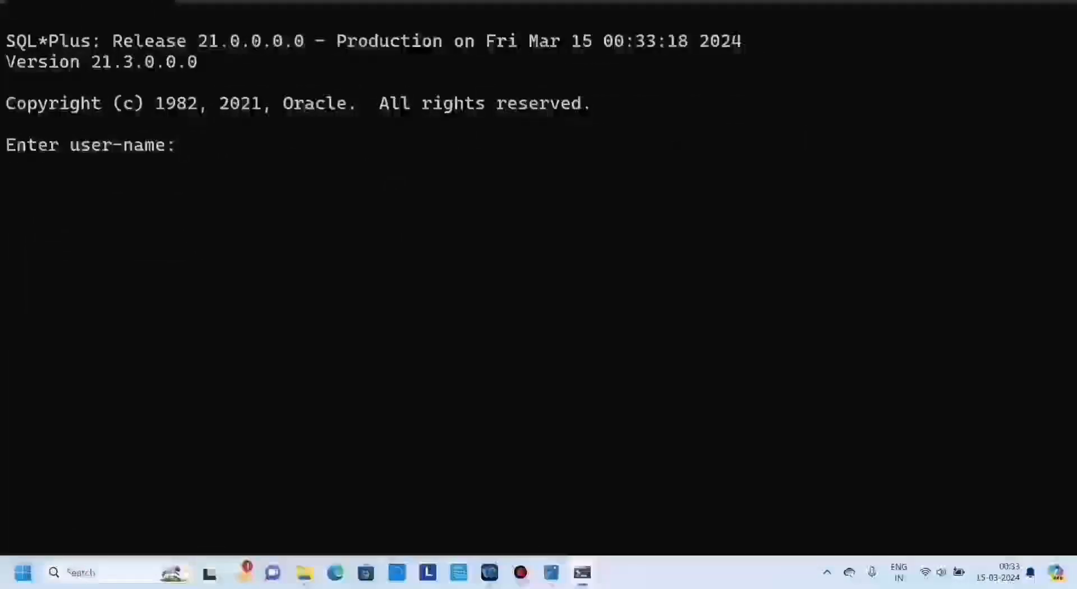
Step: Log in to the database as SYSTEM, entering the database password
type("SYSTEM")
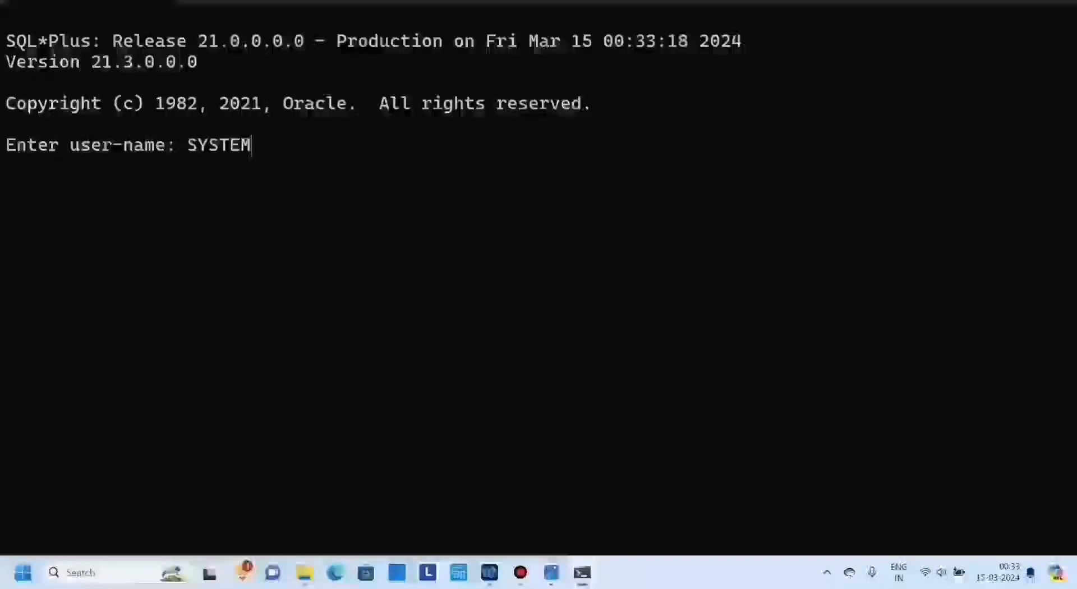
key("Return")
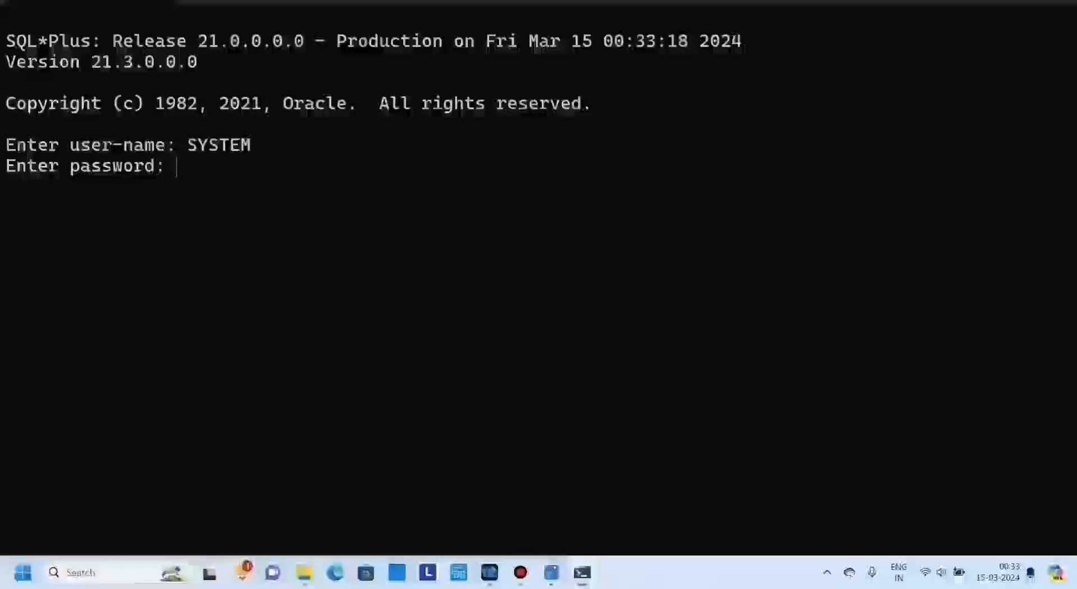
key("Return")
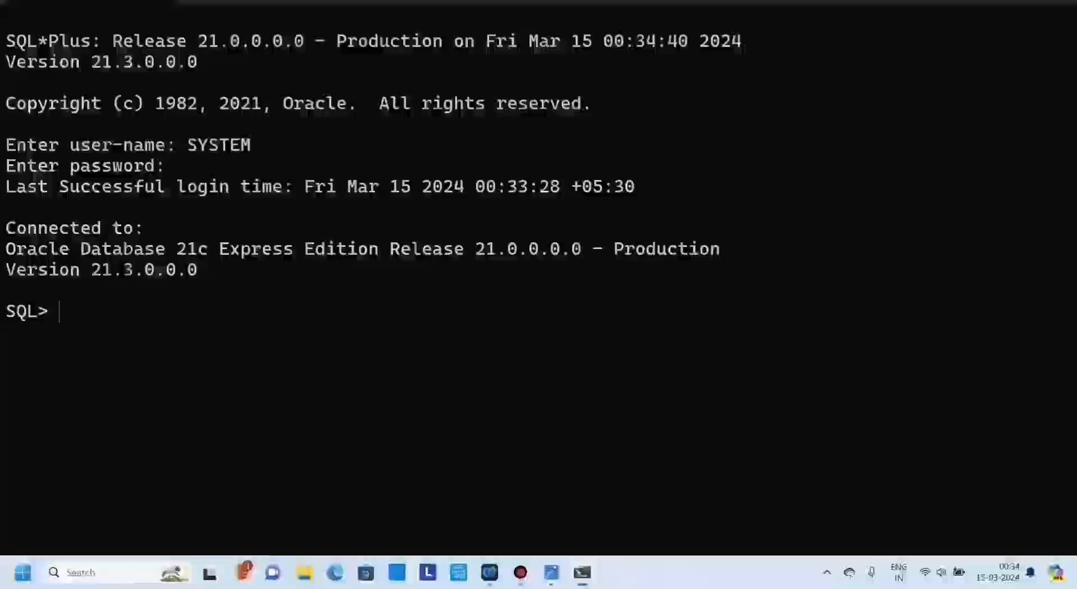
Step: Run the query "select SYSDATE from dual;" and highlight its output
type("select SYS")
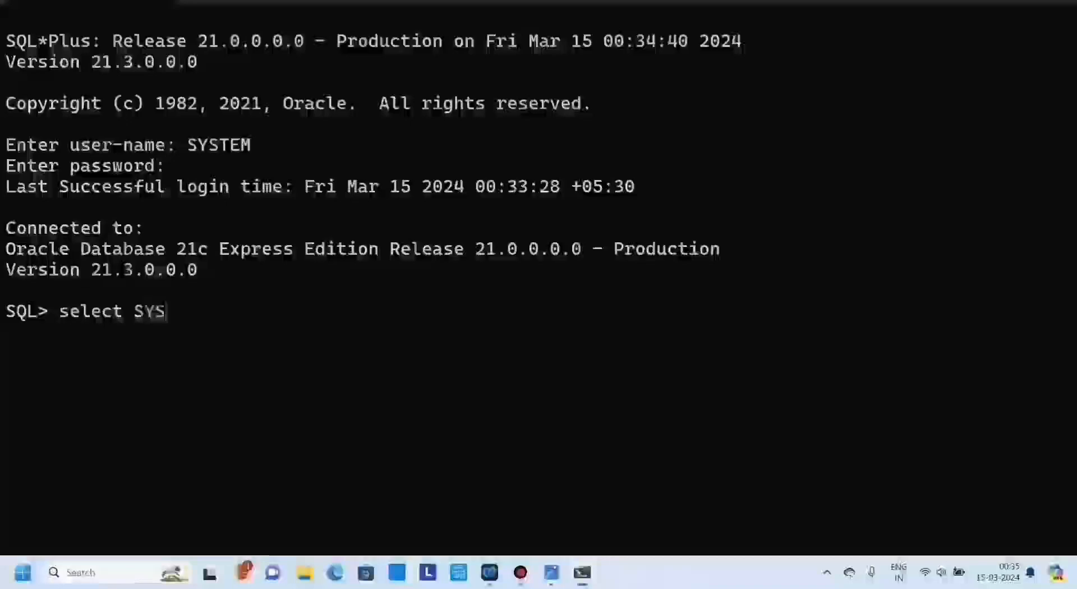
type("DATE from dual;")
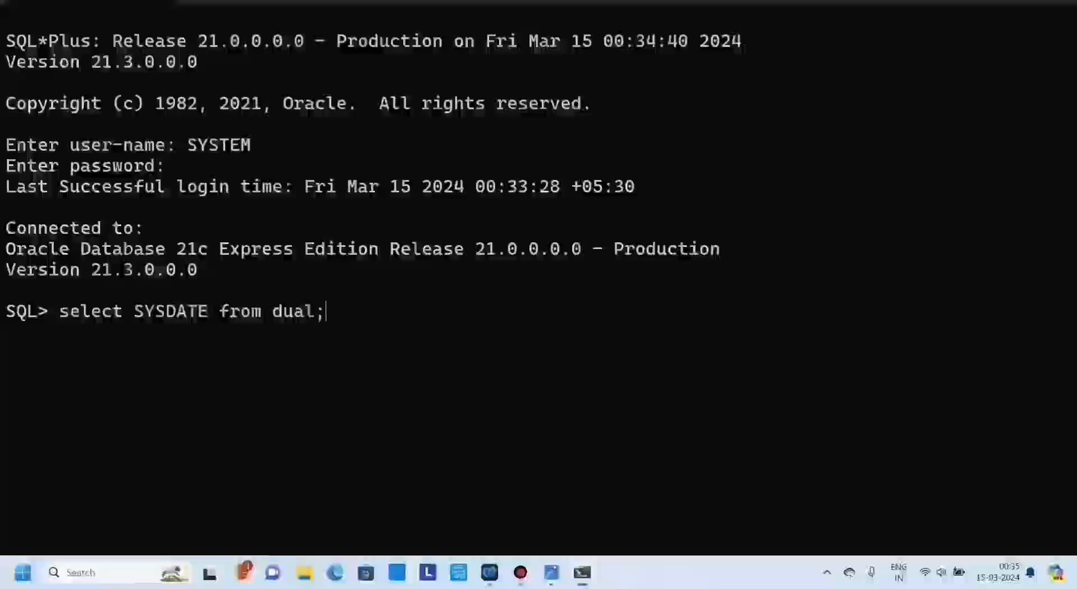
key("Return")
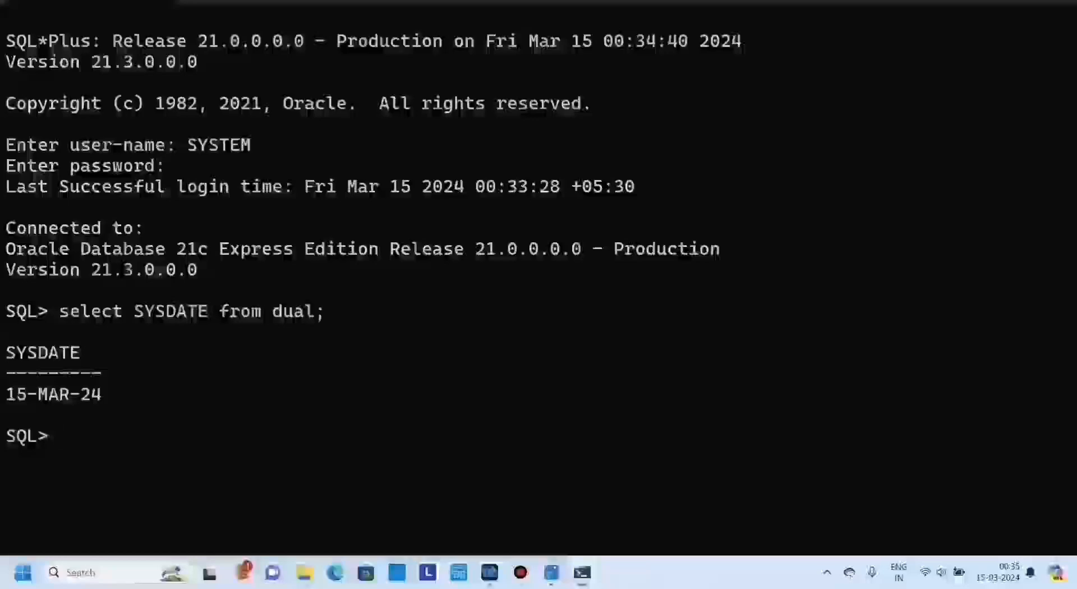
left_click_drag(7, 352, 111, 395)
left_click(112, 396)
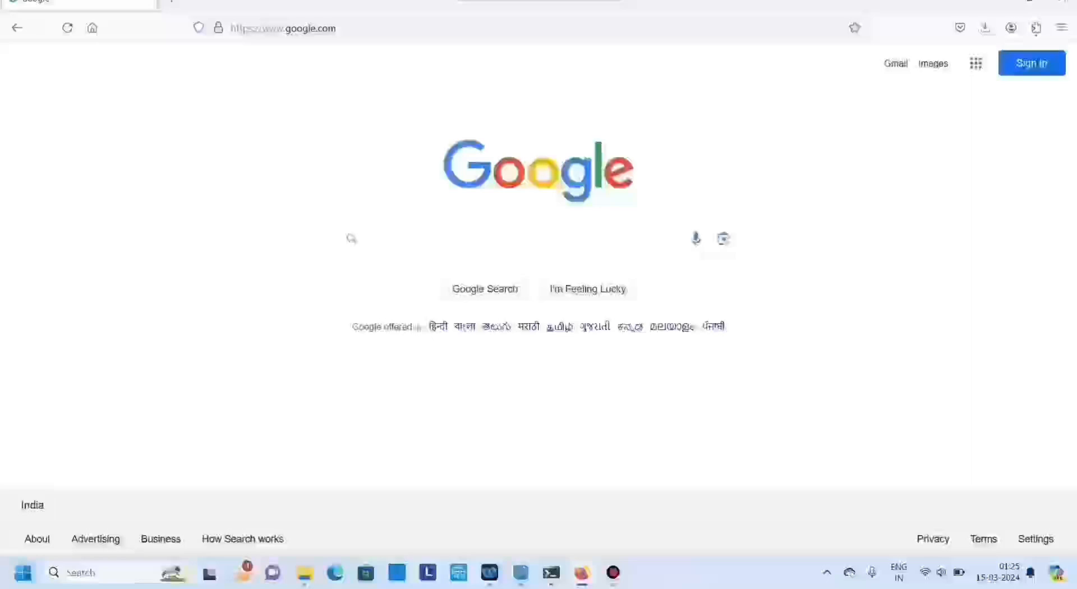
Step: Search Google in the browser for "toad for oracle 11g free download full version 64-bit"
type("toad for oracle 11g free download full version 64-bit")
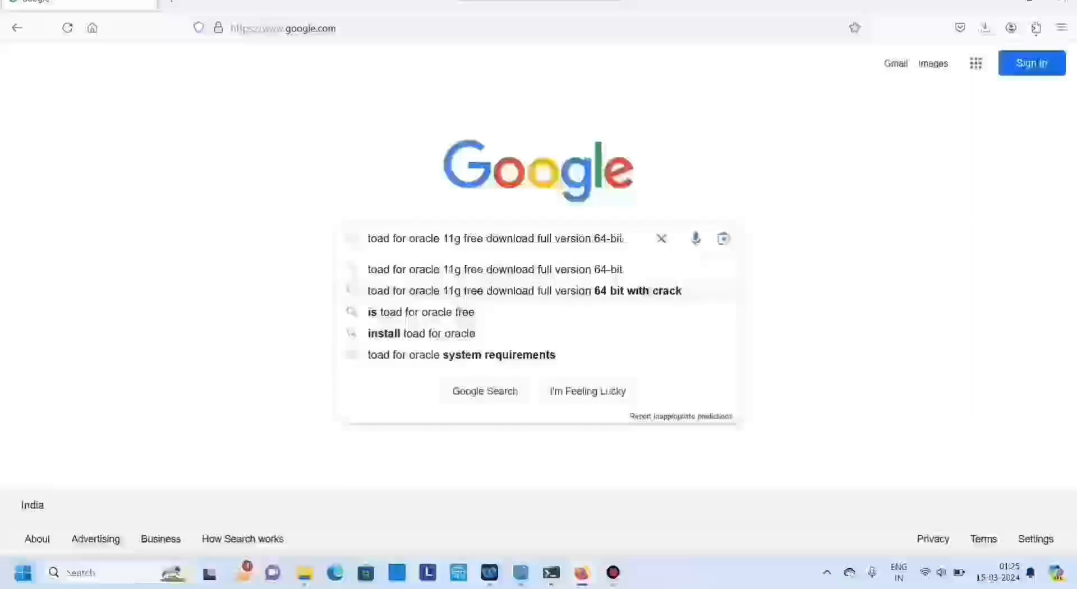
key("Return")
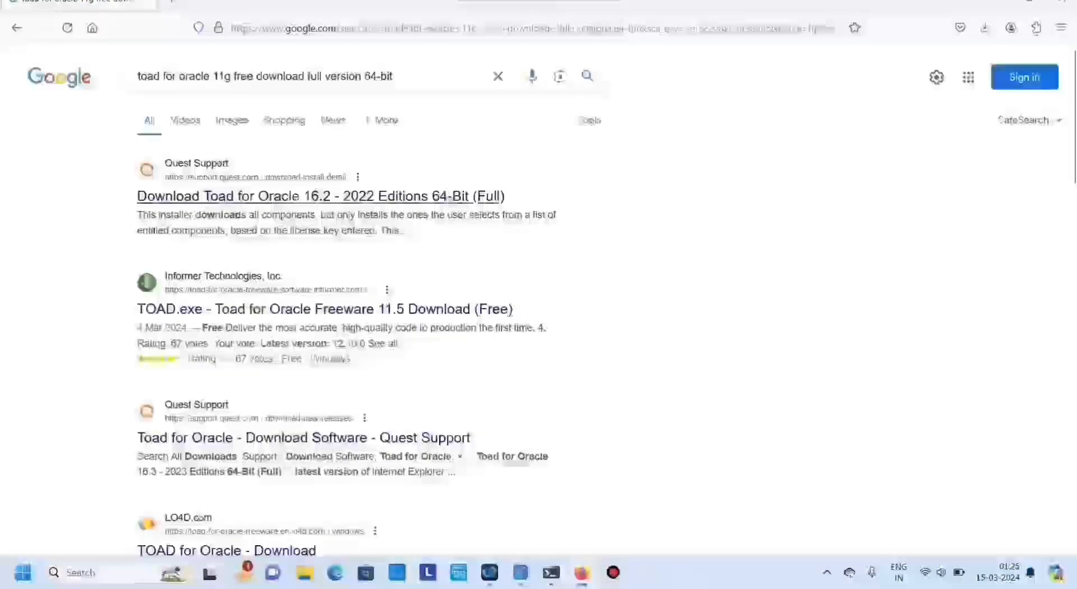
Step: Look through the Google results and open FileHorse's "TOAD for Oracle Download (2024 Latest)" page
scroll(302, 239, "down", 3)
scroll(303, 240, "down", 6)
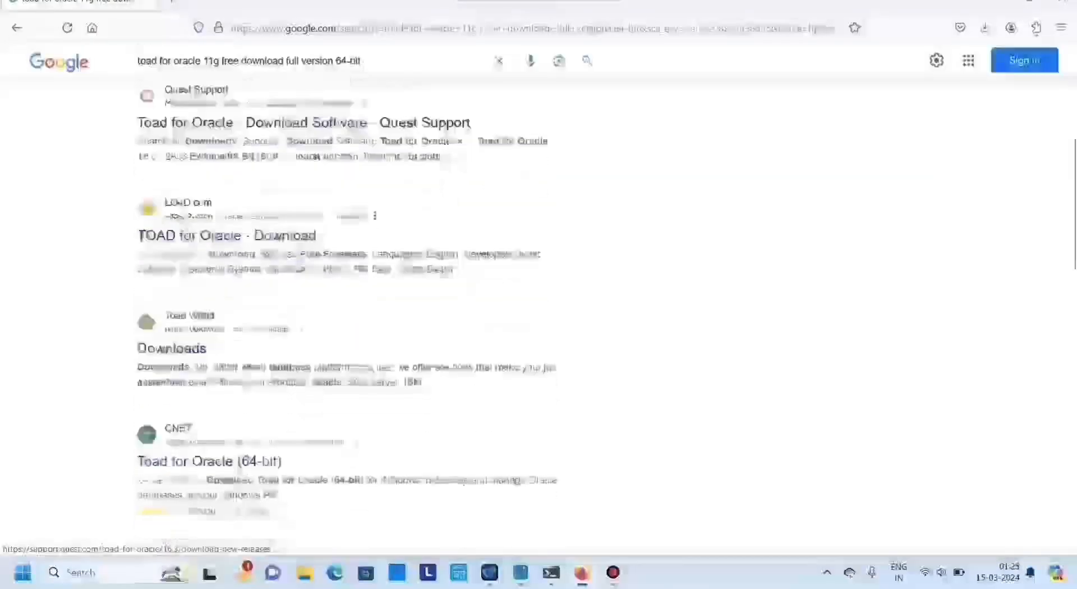
scroll(303, 311, "down", 4)
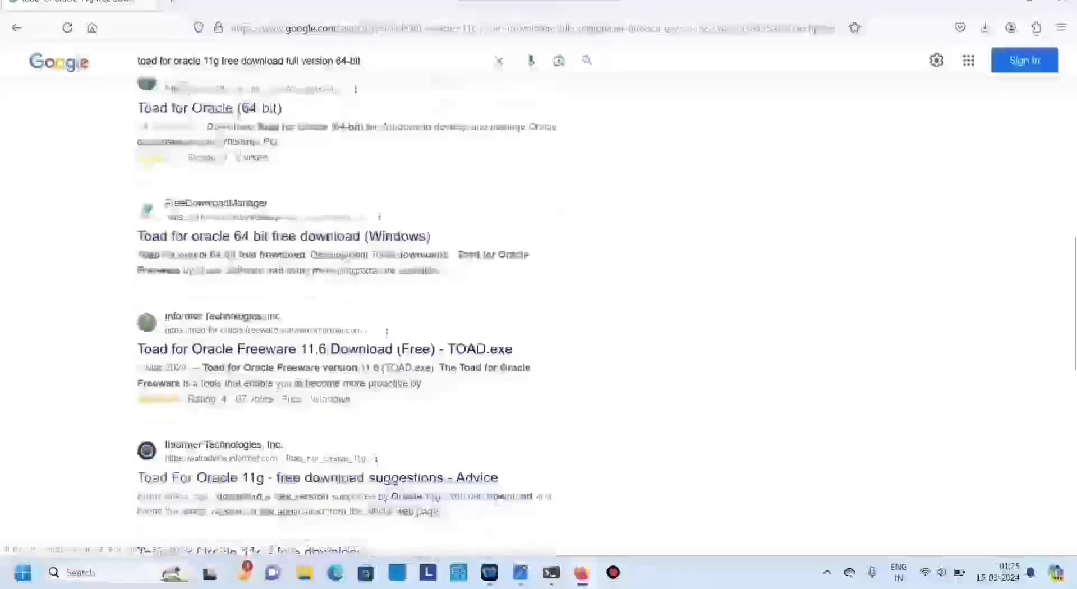
scroll(302, 311, "up", 2)
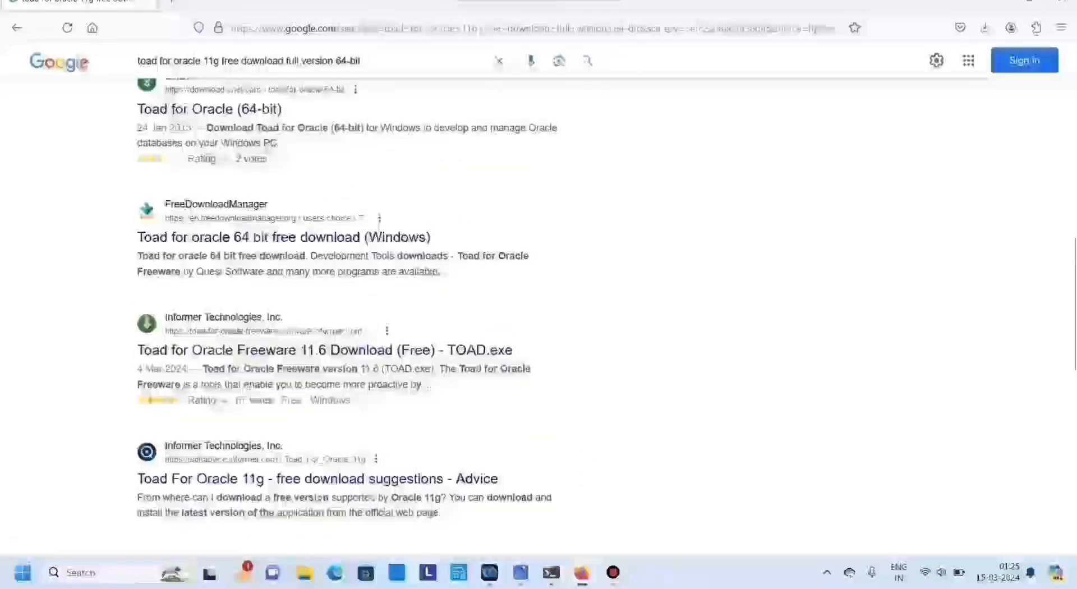
scroll(358, 314, "down", 8)
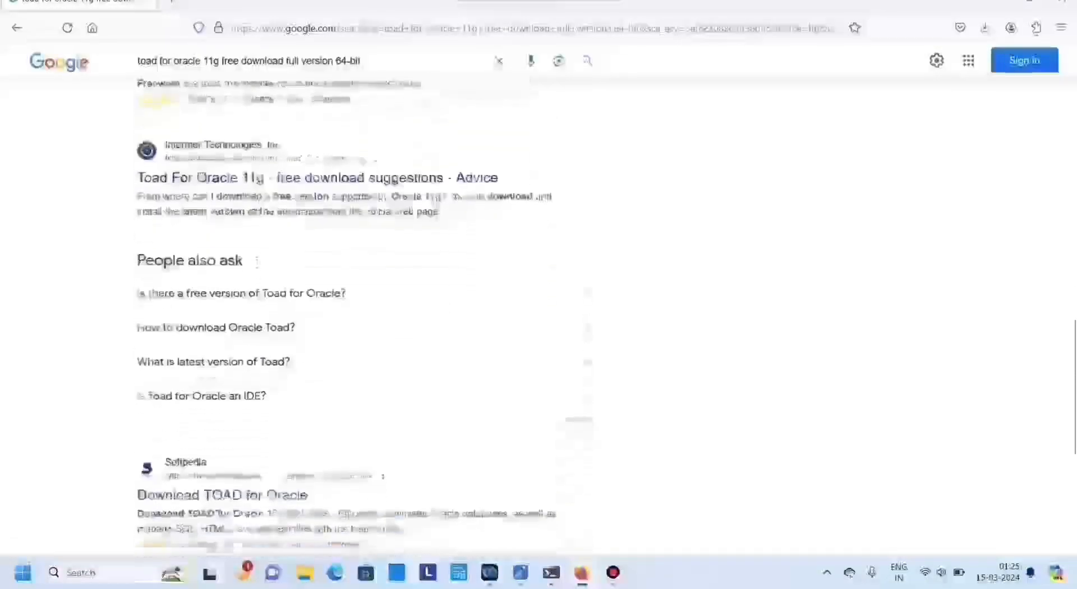
scroll(196, 387, "down", 9)
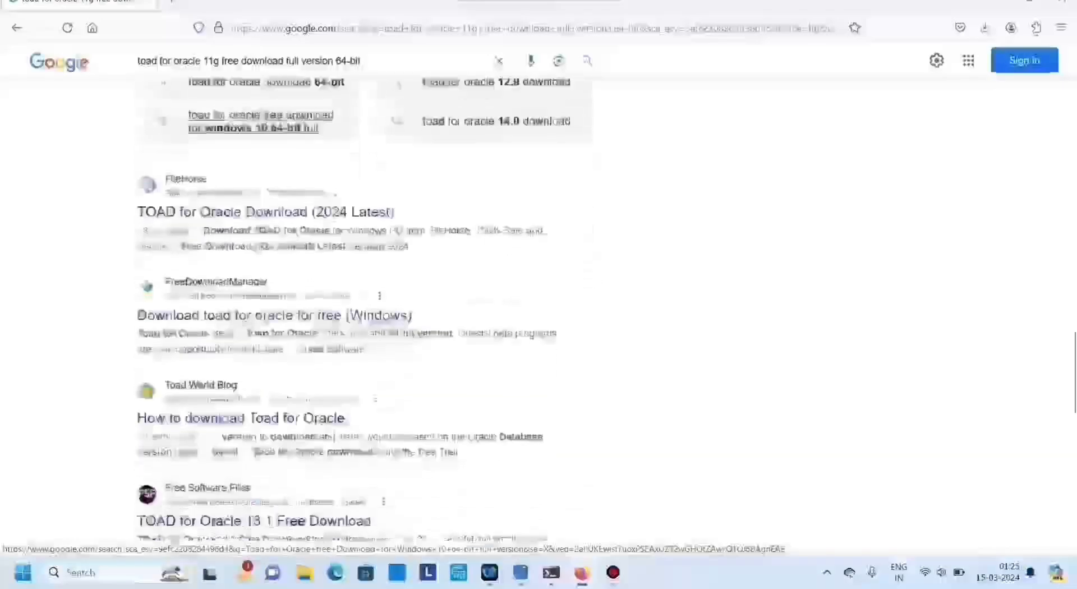
left_click_drag(397, 210, 138, 210)
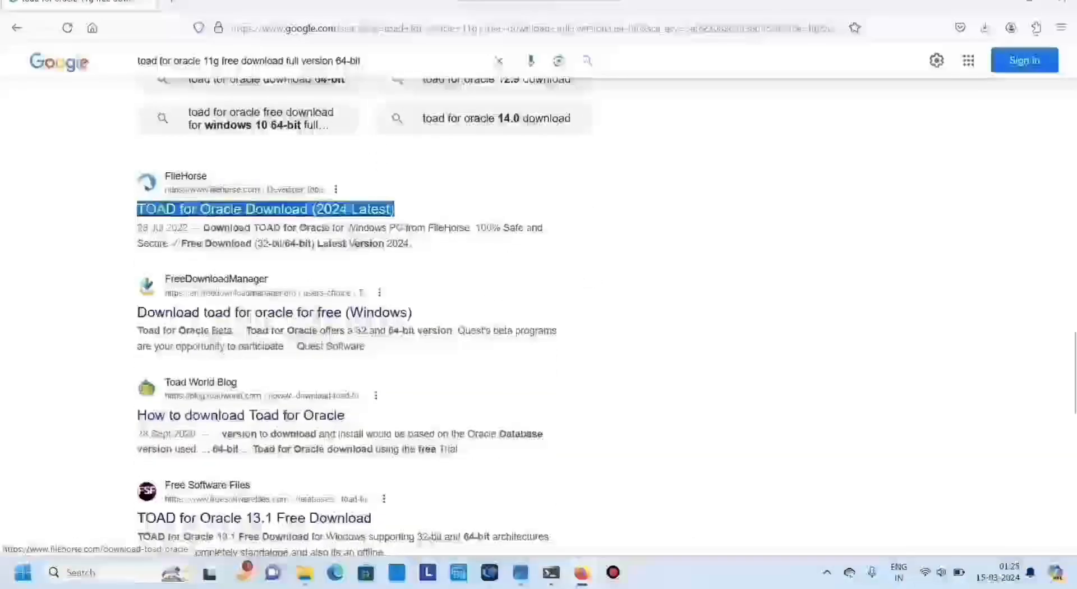
left_click(121, 215)
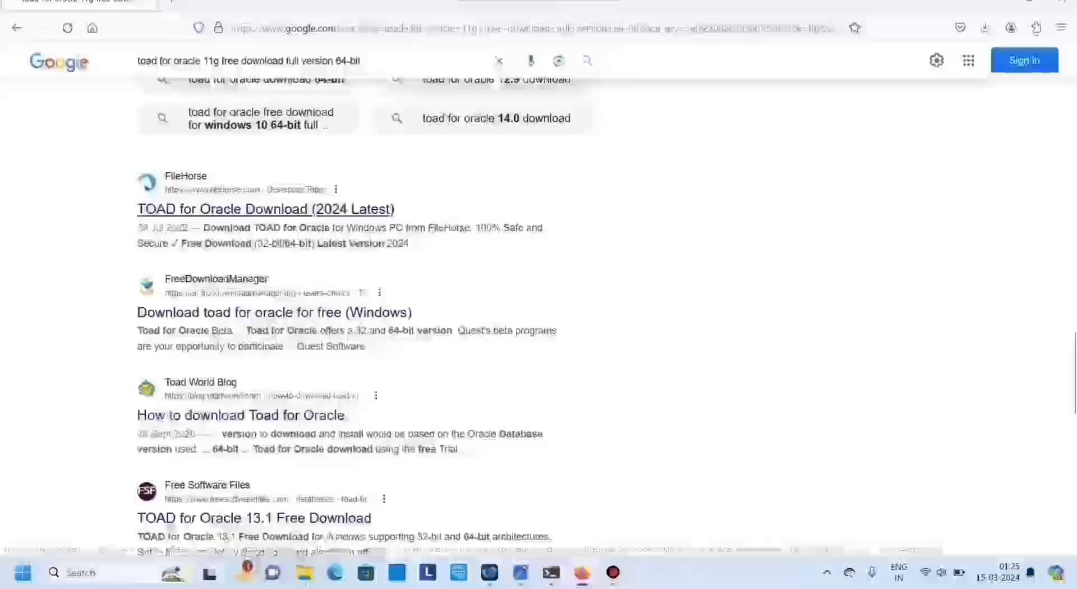
left_click(264, 209)
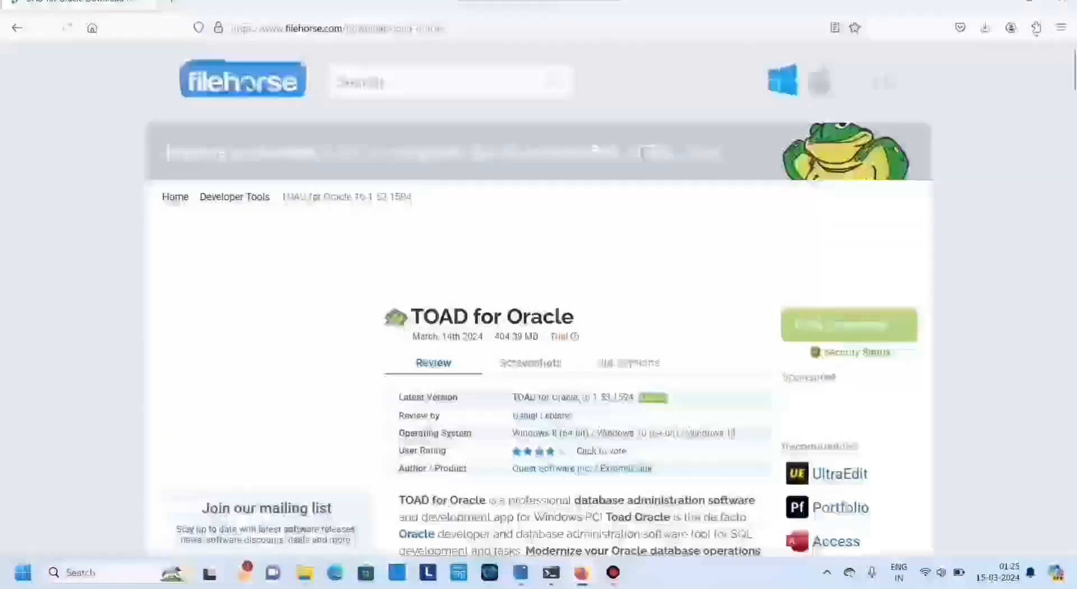
Step: Check the TOAD for Oracle download details on the FileHorse page, highlighting the file size
scroll(539, 297, "down", 1)
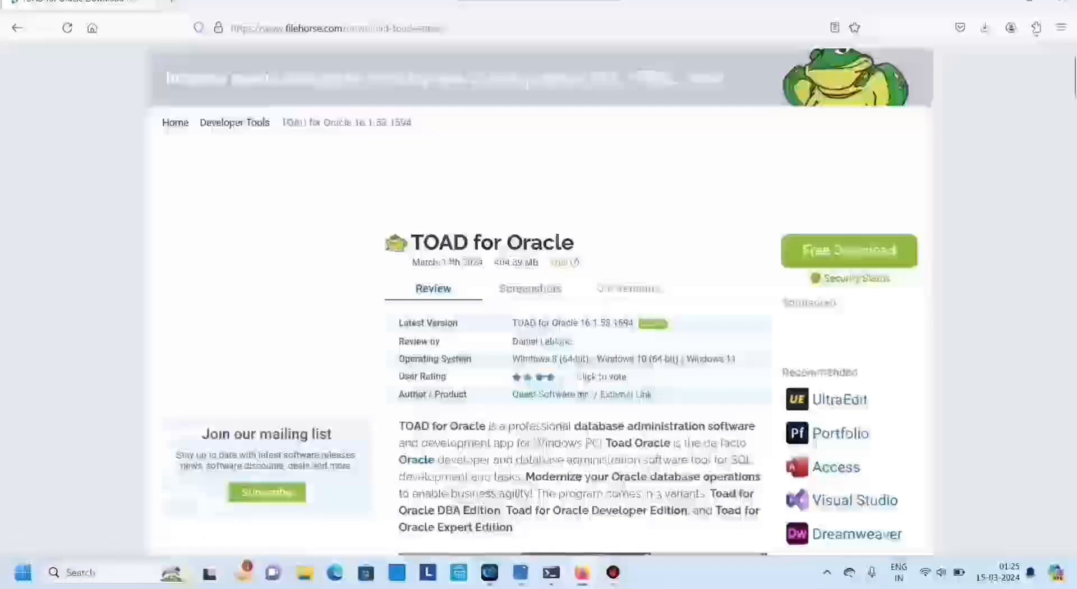
left_click_drag(525, 262, 494, 262)
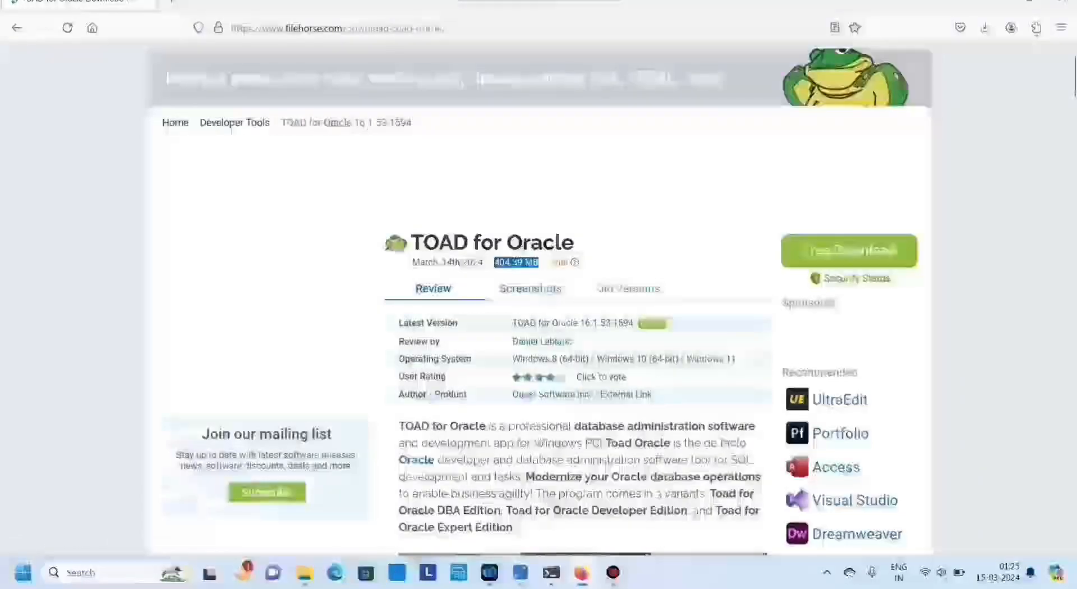
left_click(595, 309)
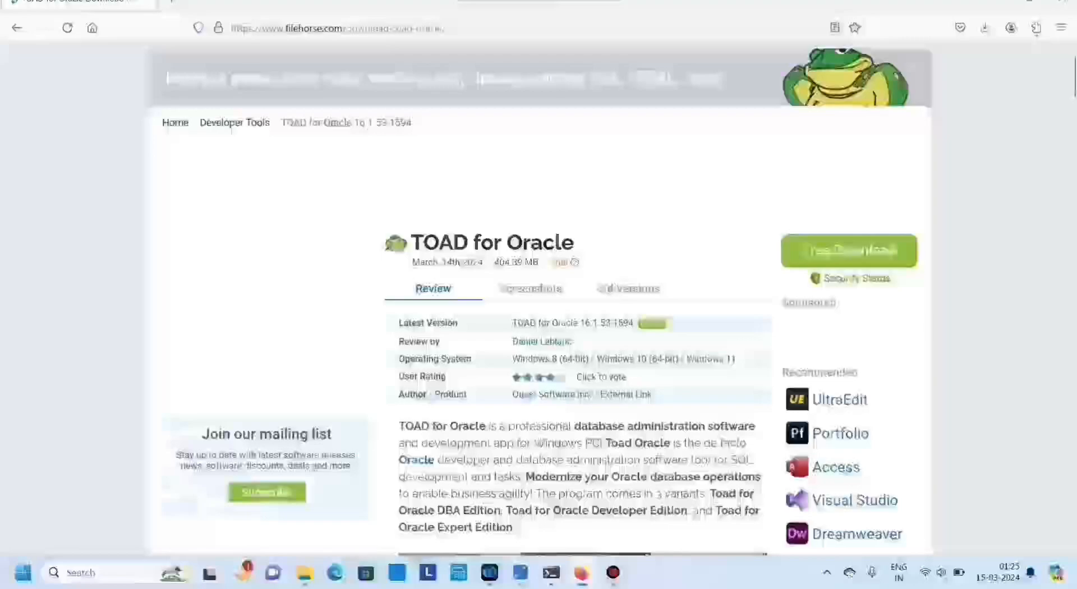
Step: Run ToadforOracle_XpertPlus_Subscription_16.1.53.1594_x64_En from the Downloads folder in File Explorer and accept the Software Transaction Agreement
mouse_move(304, 573)
left_click(364, 494)
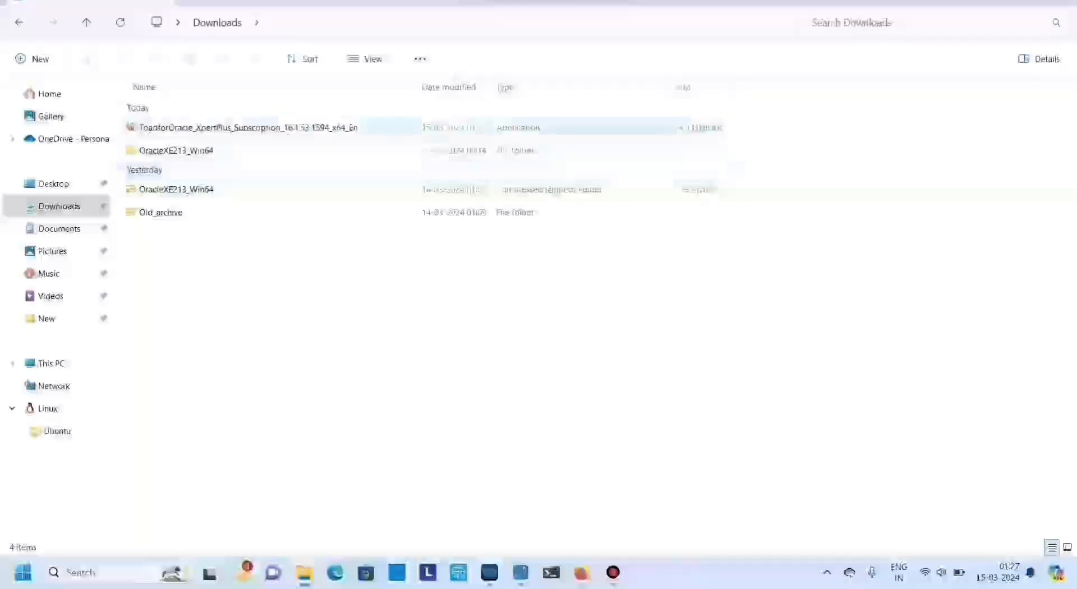
left_click(248, 128)
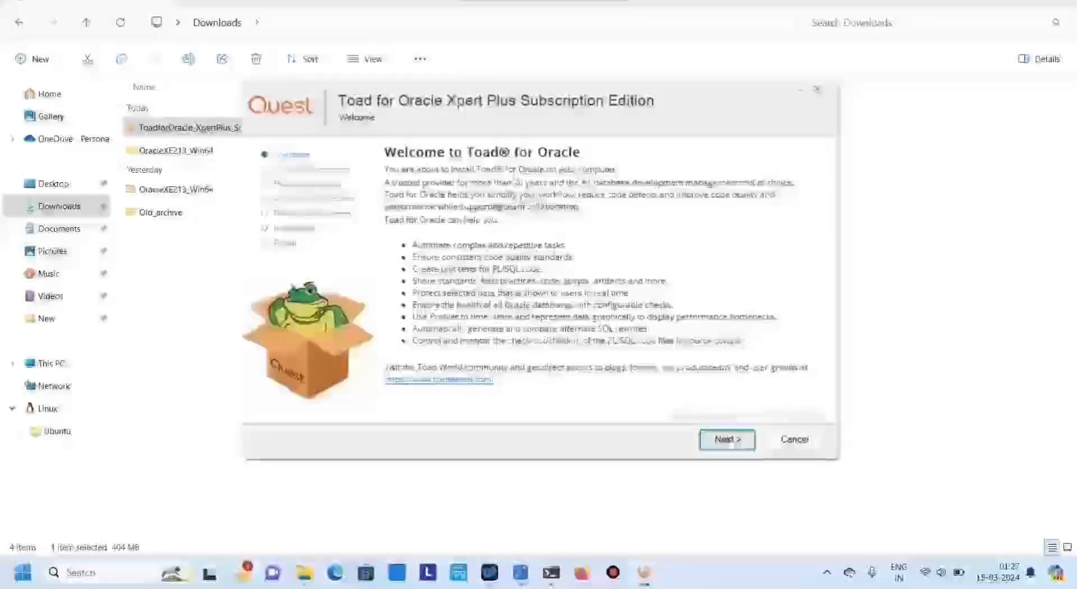
left_click(727, 440)
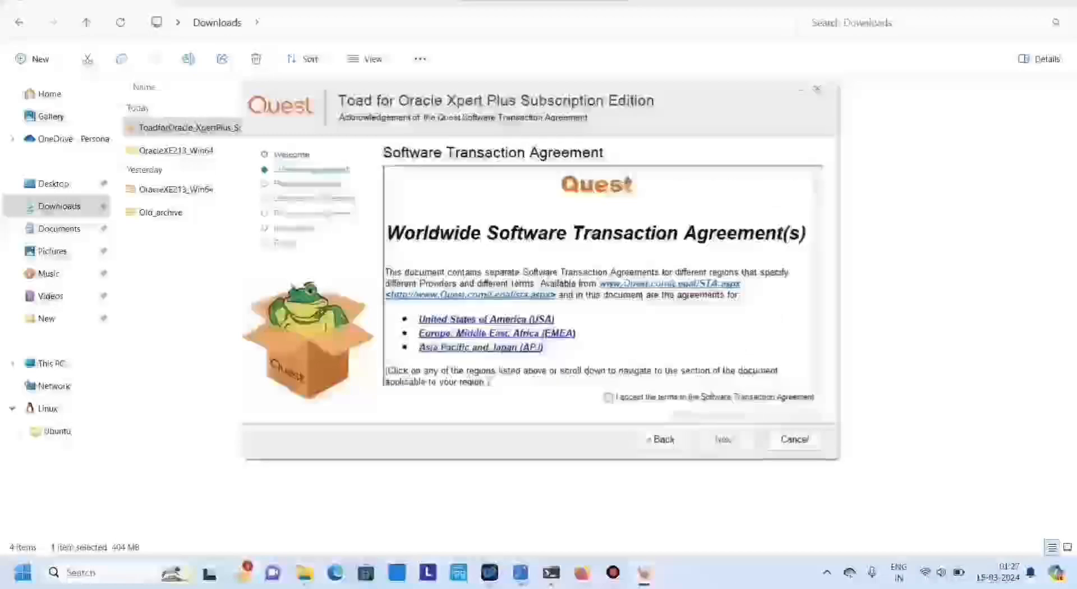
left_click(608, 397)
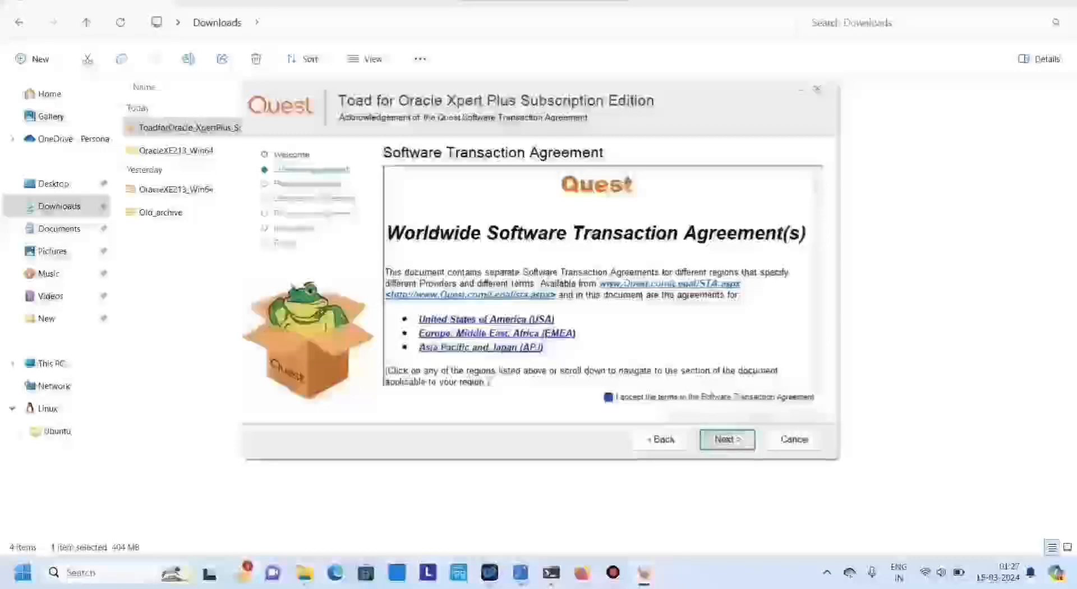
left_click(727, 439)
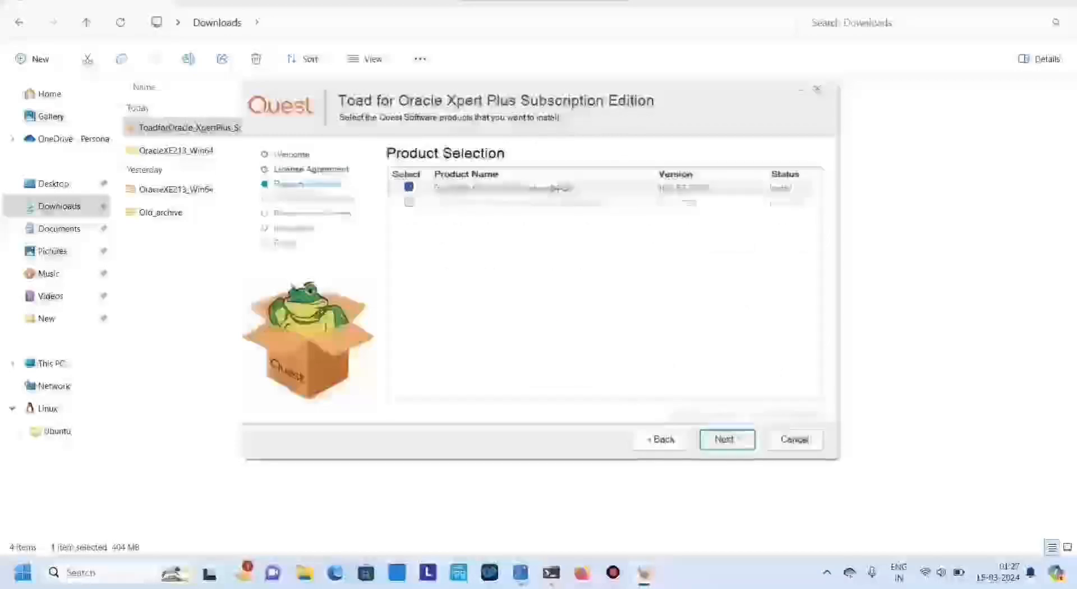
Step: Install Toad for Oracle with the default product selection and destination folder, and finish the setup without launching it
left_click(727, 439)
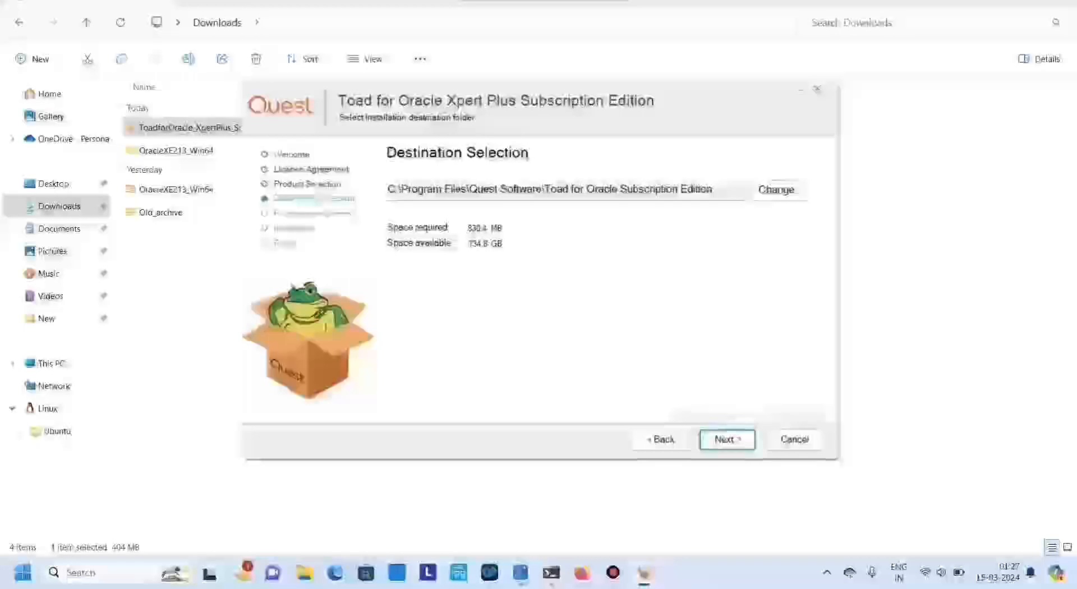
left_click(727, 439)
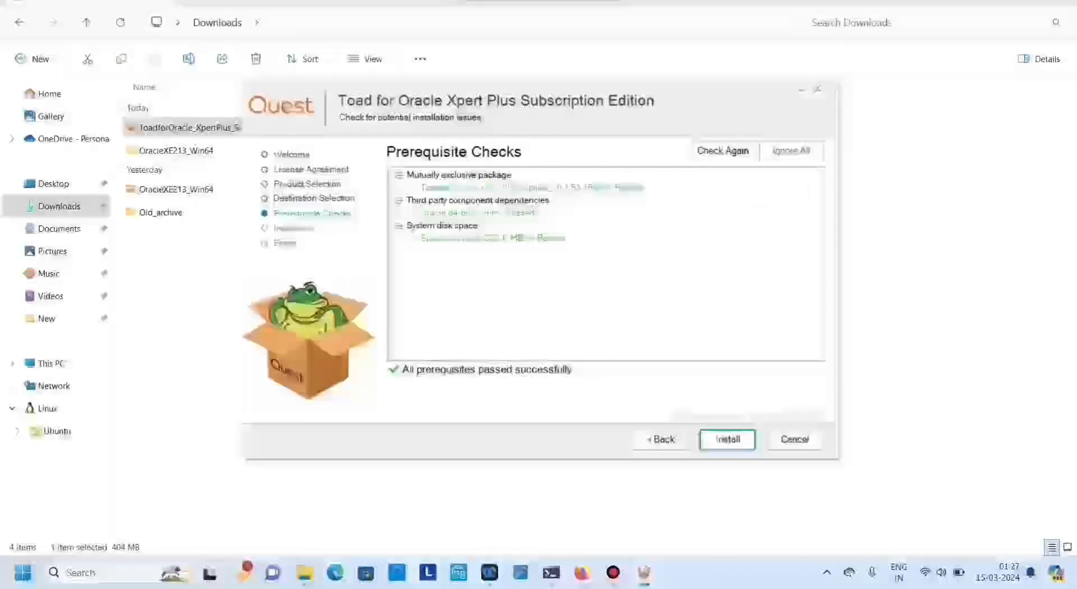
key("Return")
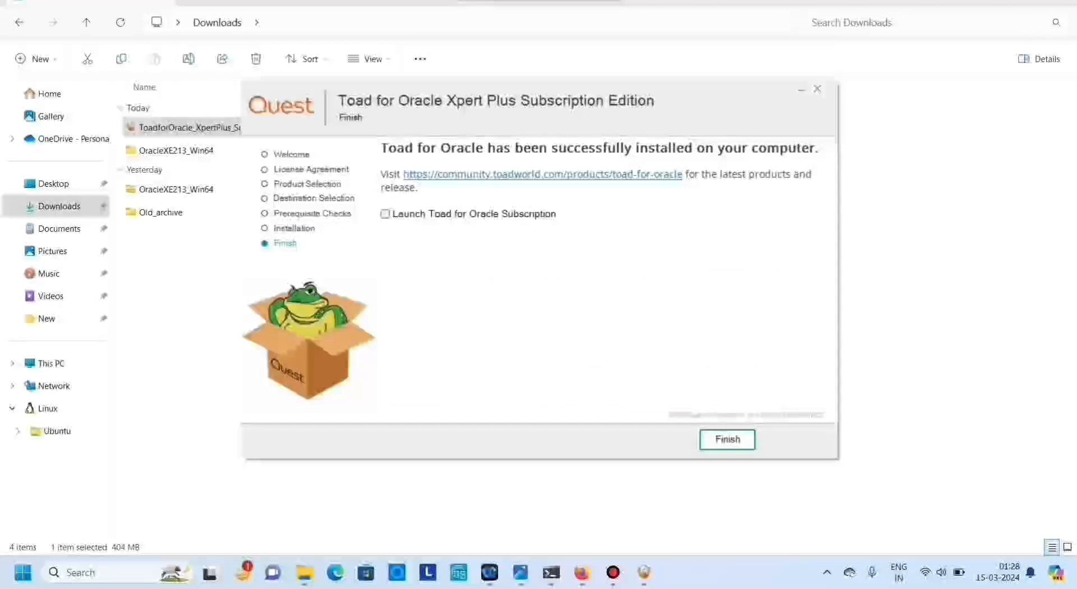
left_click(727, 439)
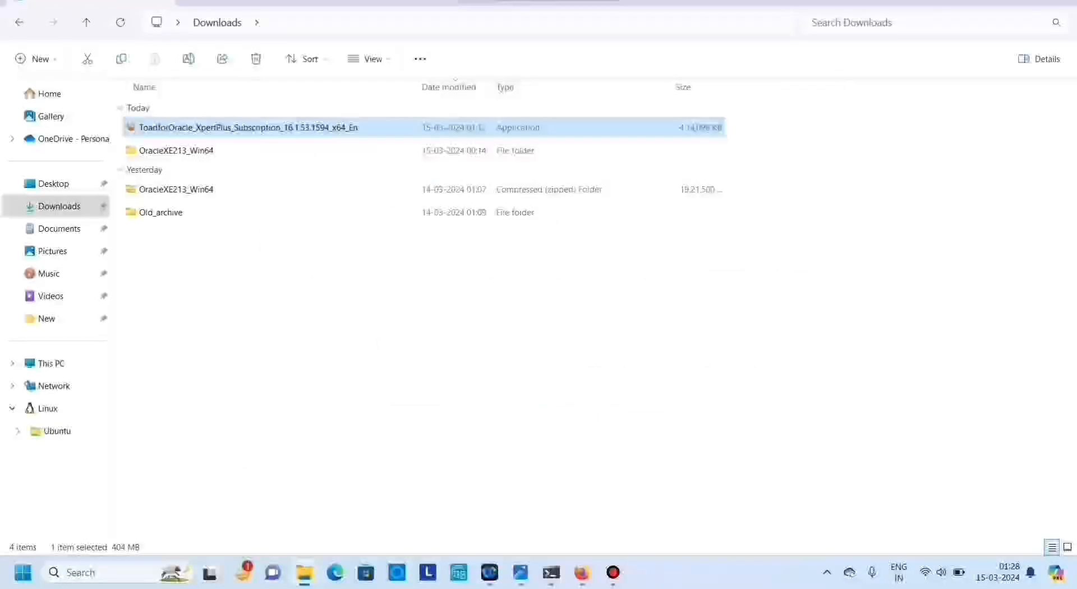
left_click(727, 439)
Step: Go to the desktop, open Toad for Oracle, and postpone the additional software offer with a later reminder
key("super+d")
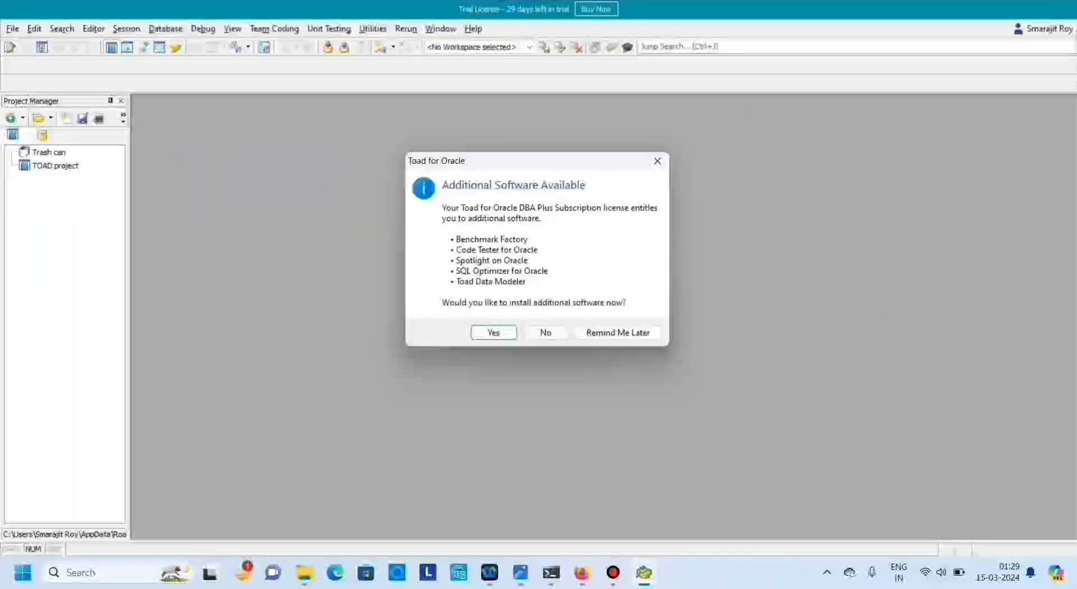
left_click(617, 333)
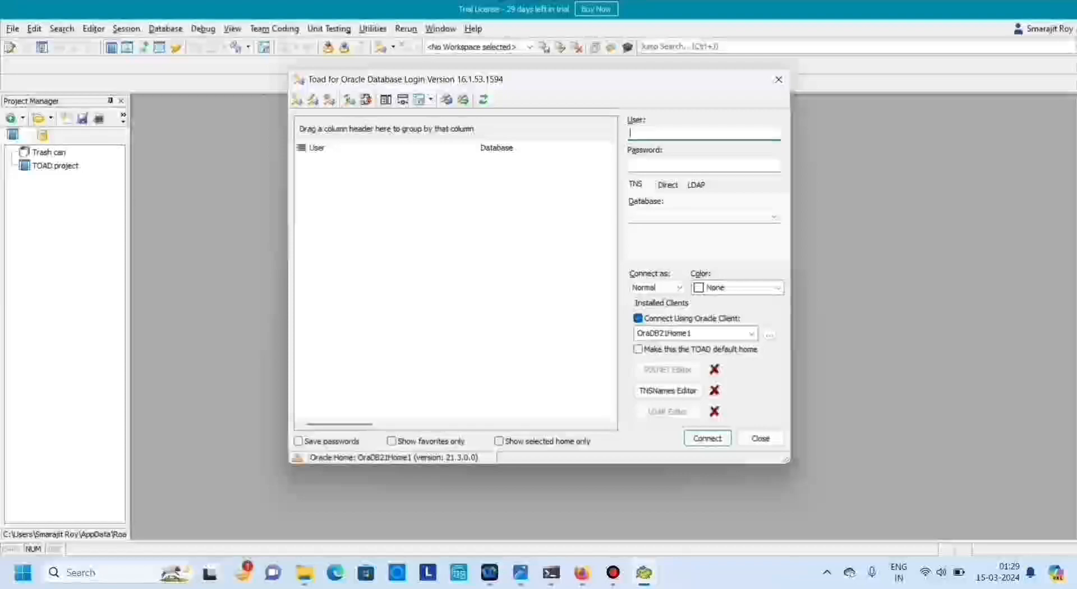
Step: Glance at the screenshot of Oracle's database password setup, and log in to the database in Toad as SYSTEM with the database password
left_click(520, 572)
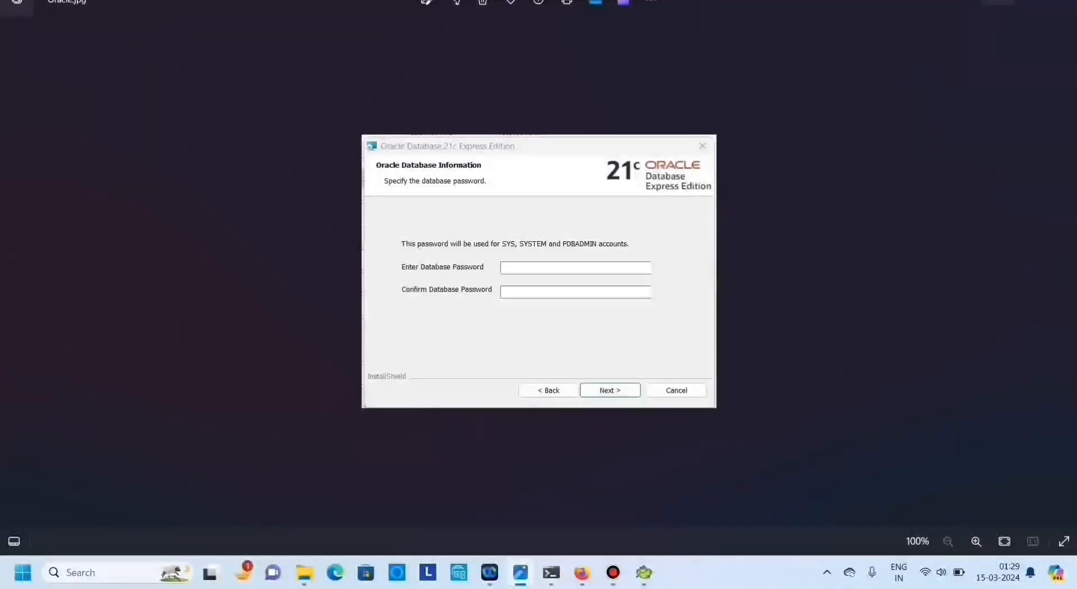
key("alt+Tab")
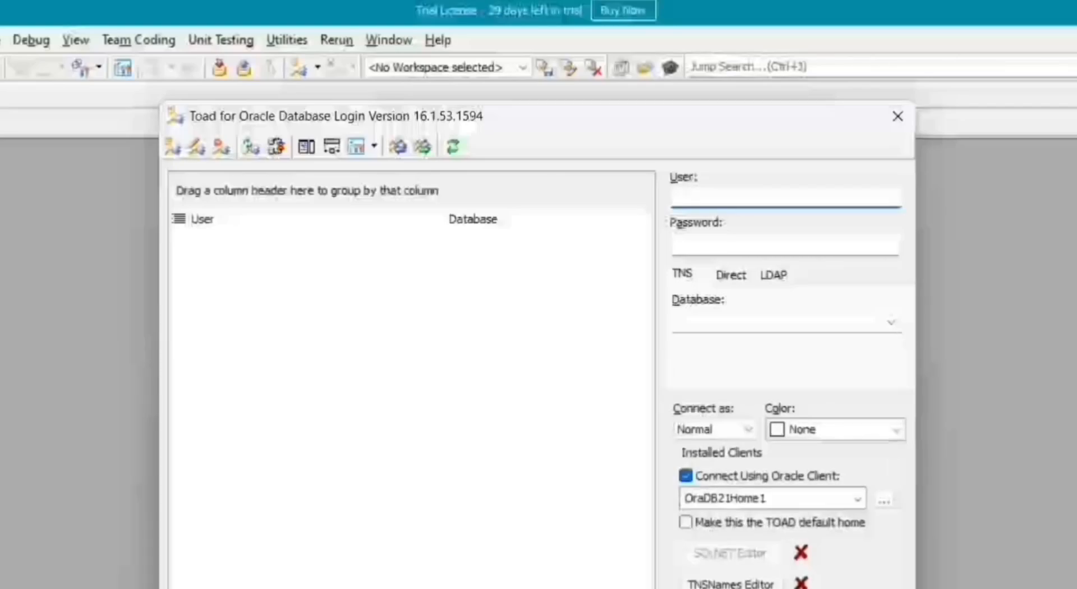
type("SYSTEM")
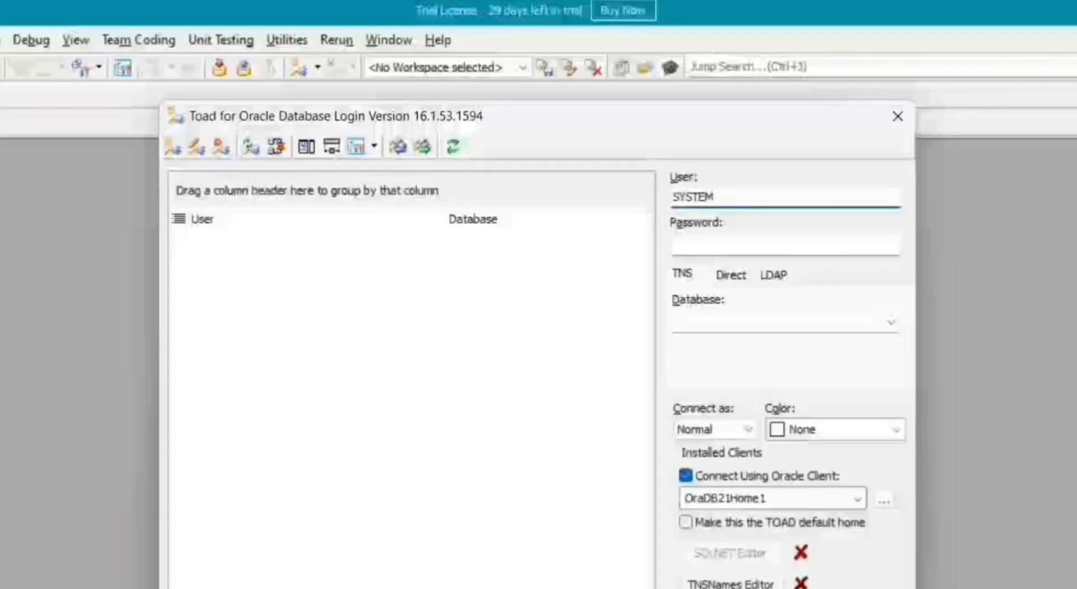
key("Tab")
type("*****")
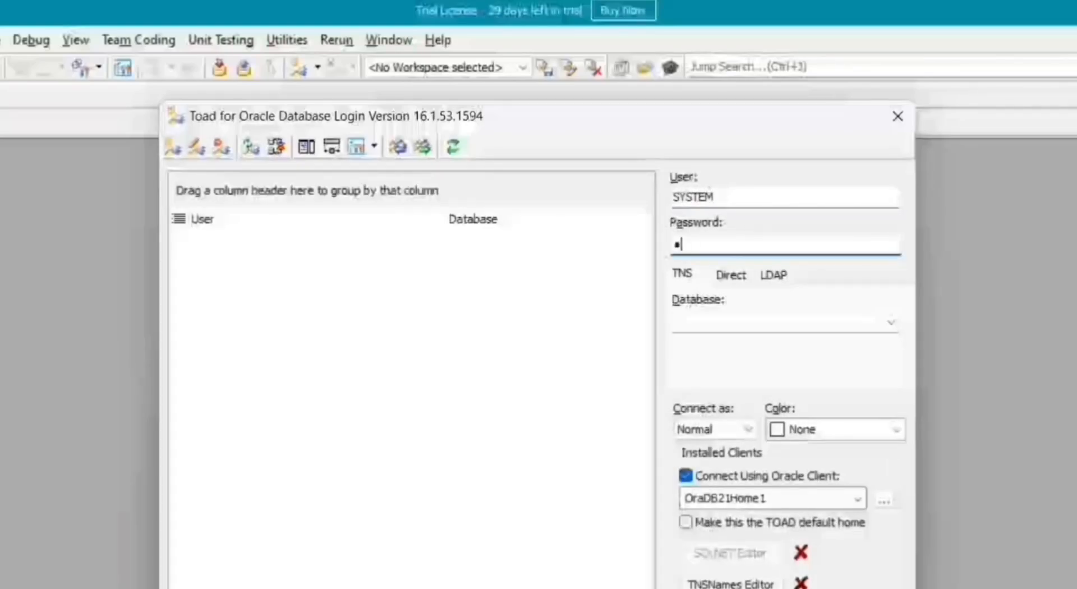
type("*")
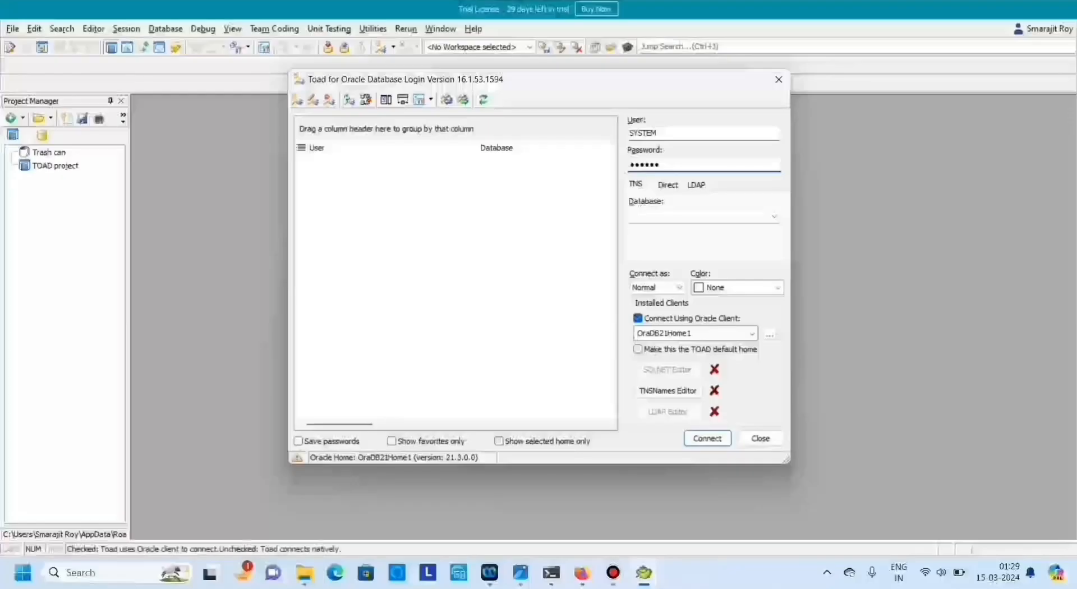
key("Return")
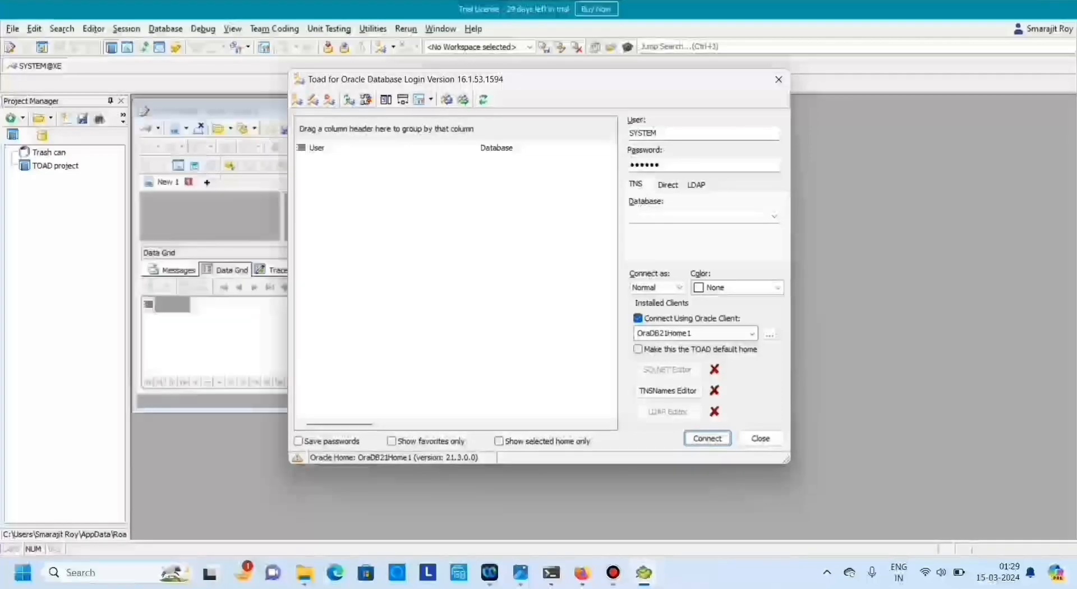
Step: Maximize the SQL editor and run the query "select SYSDATE from dual;" in it
left_click(615, 111)
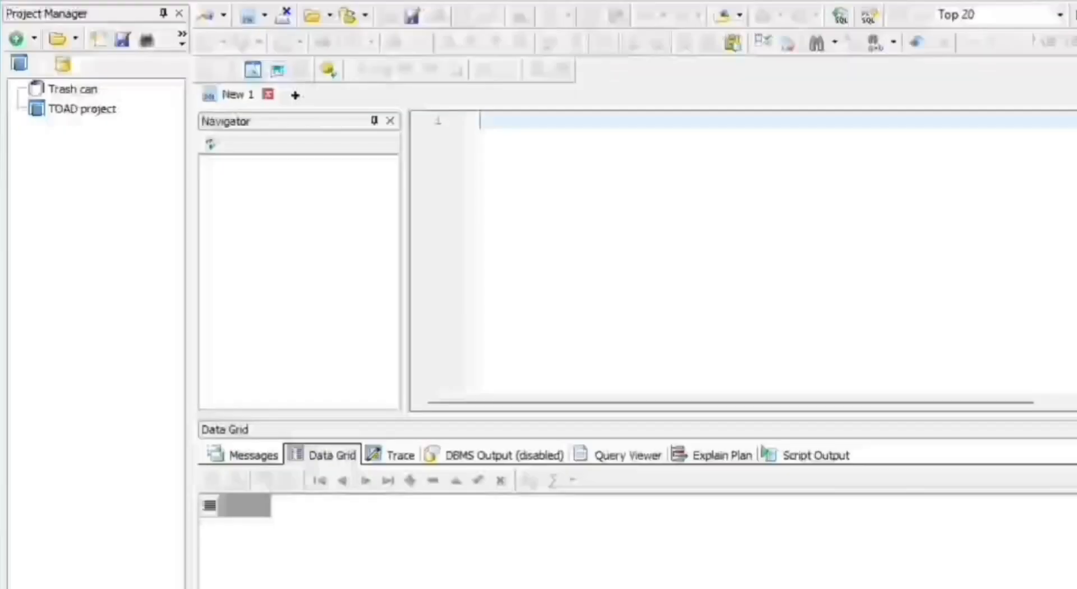
type("se")
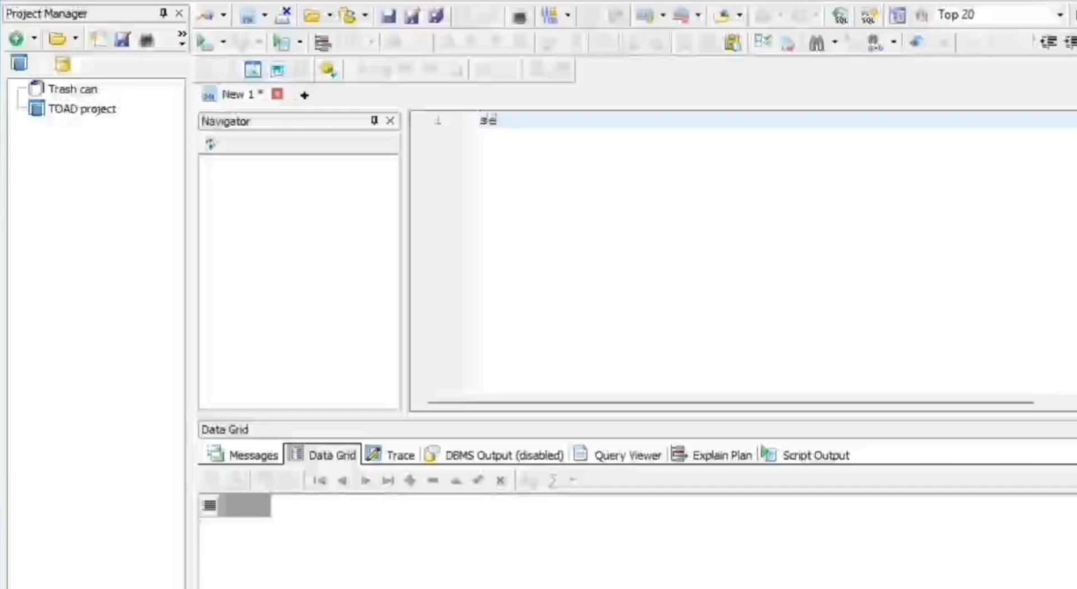
type("lect SYS")
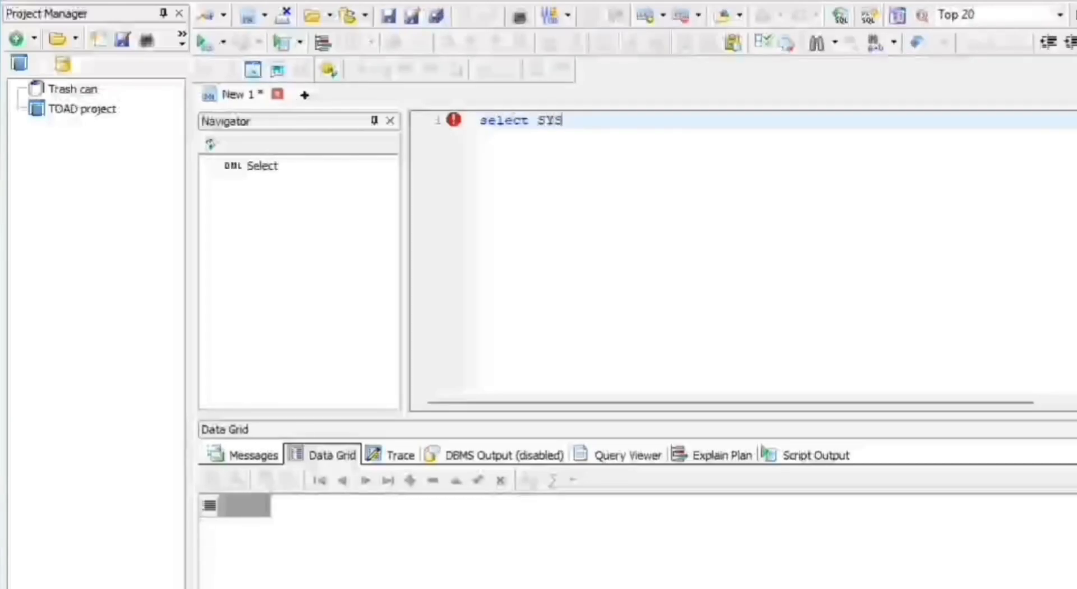
type("DATE from")
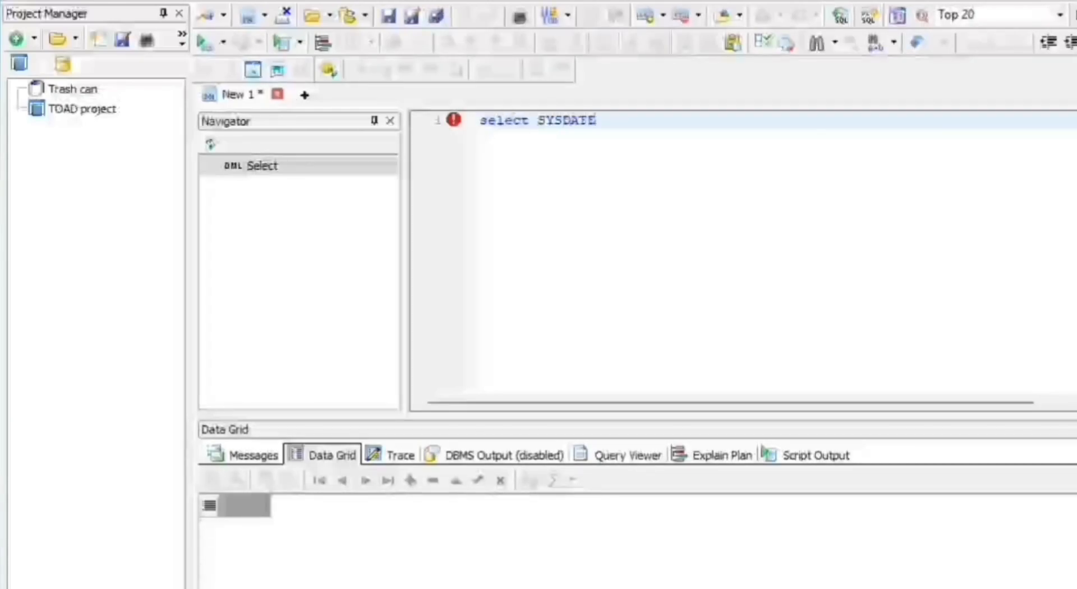
type("al;")
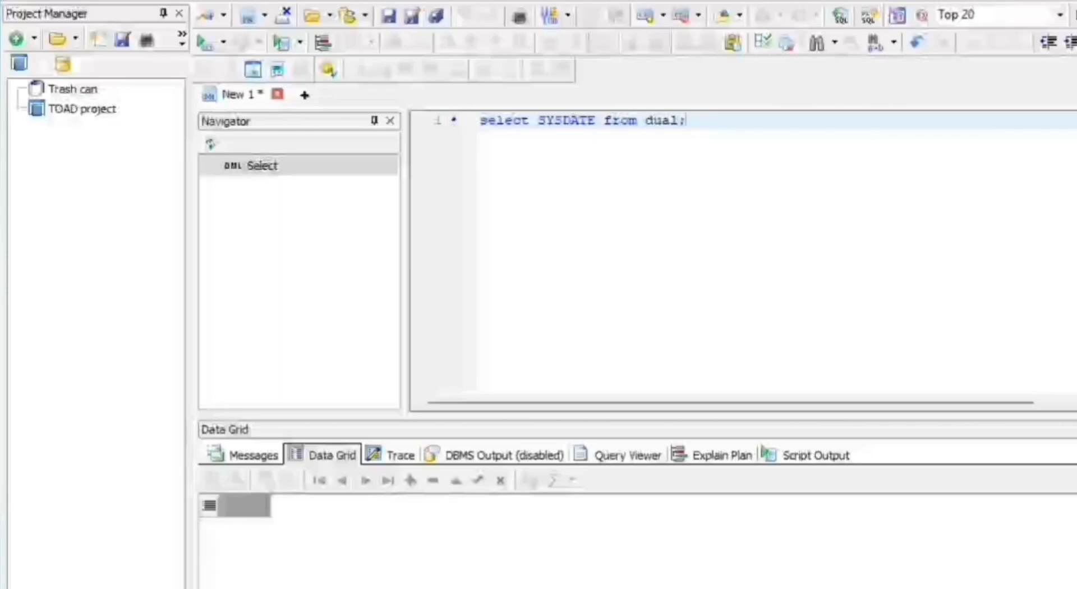
left_click_drag(686, 120, 480, 121)
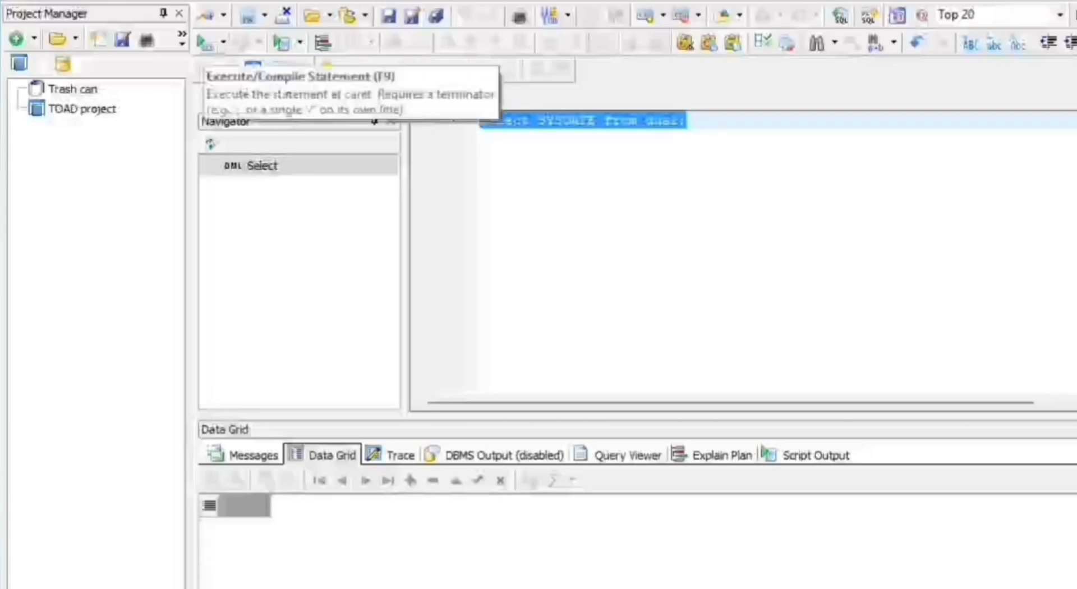
left_click(205, 42)
left_click(686, 120)
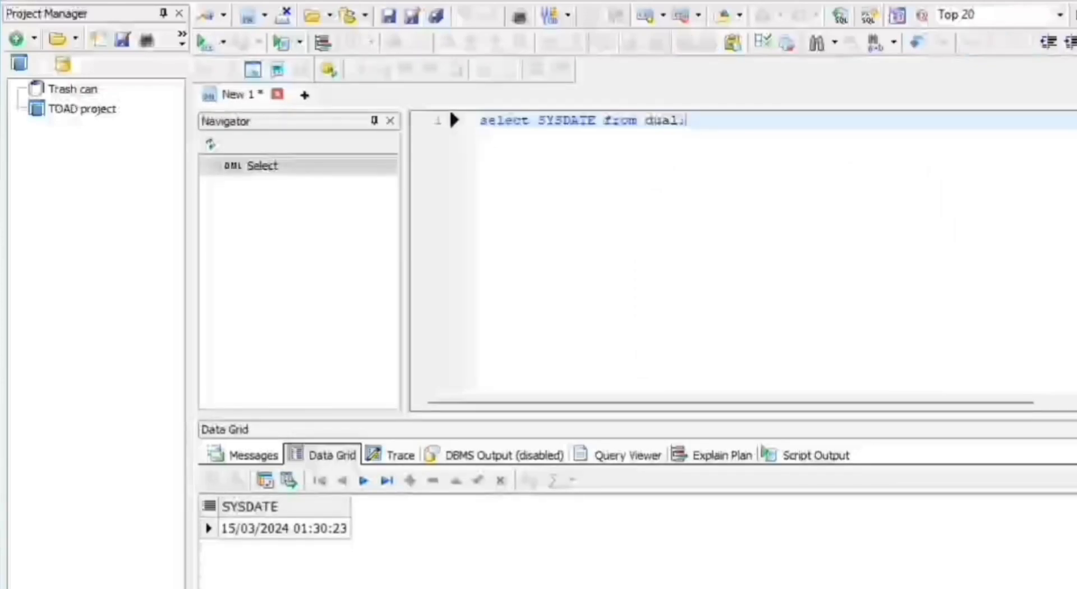
Step: Examine the SYSDATE value returned in the query's result grid
left_click(283, 528)
left_click(283, 528)
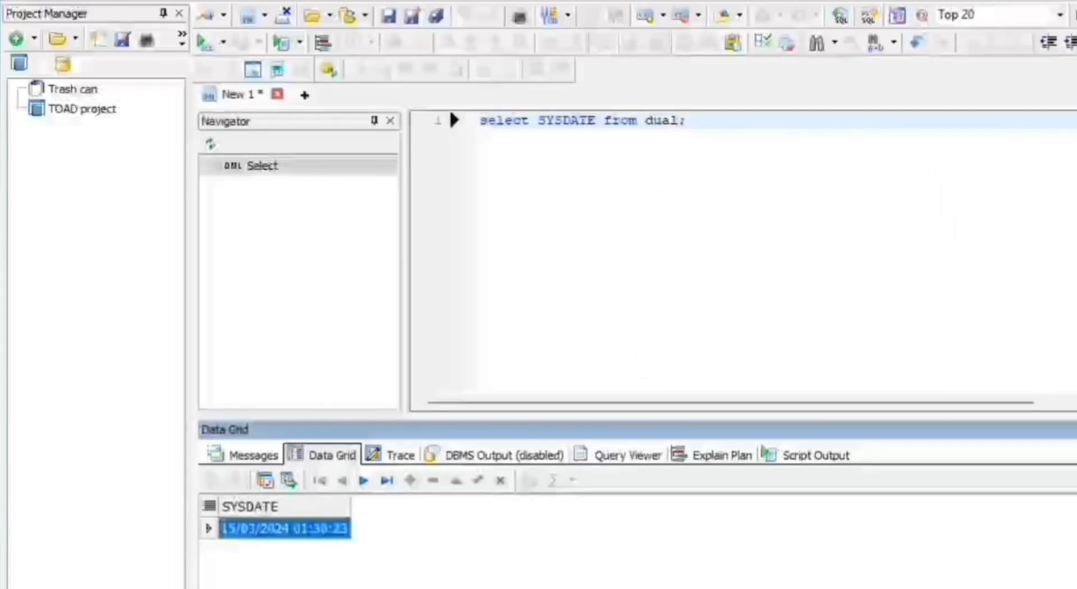
left_click(284, 528)
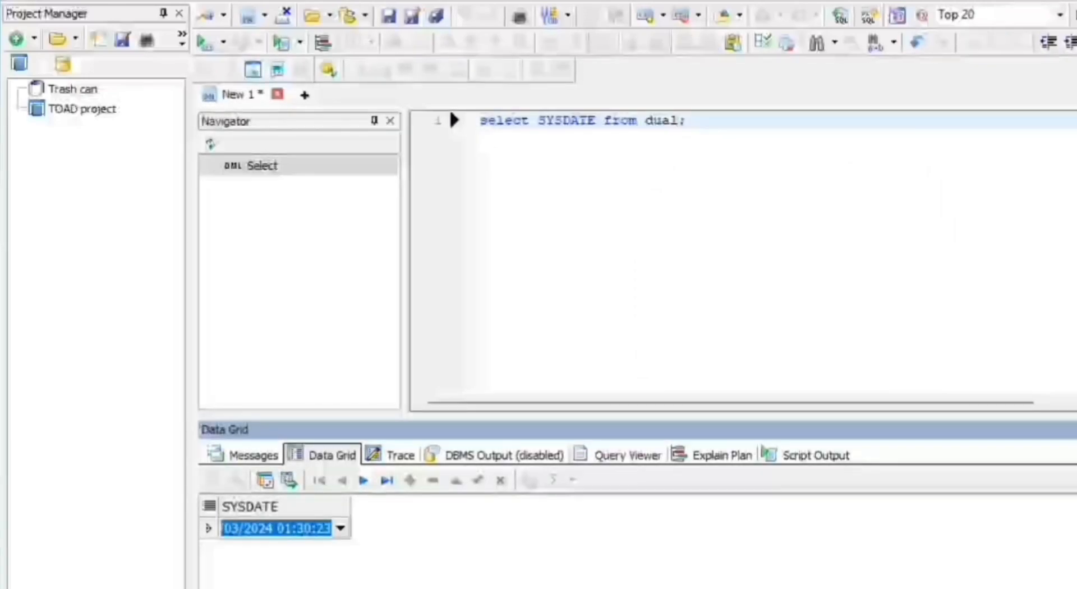
Step: Add the query "select 5 + 7 from dual;" to the SQL editor, one blank line below the SYSDATE query
left_click(686, 120)
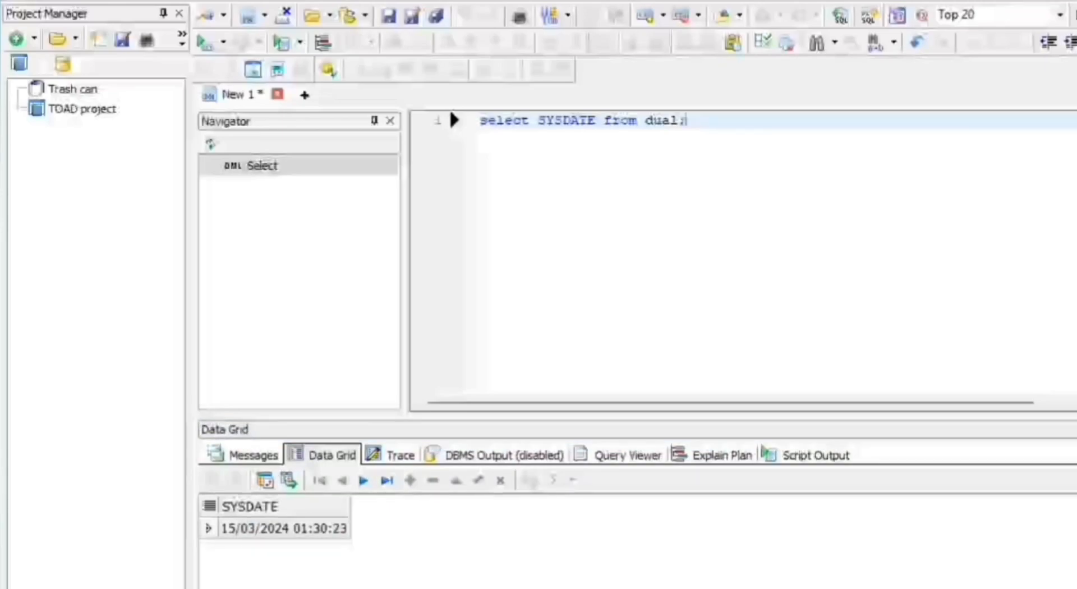
key("Return")
key("Return")
type("select")
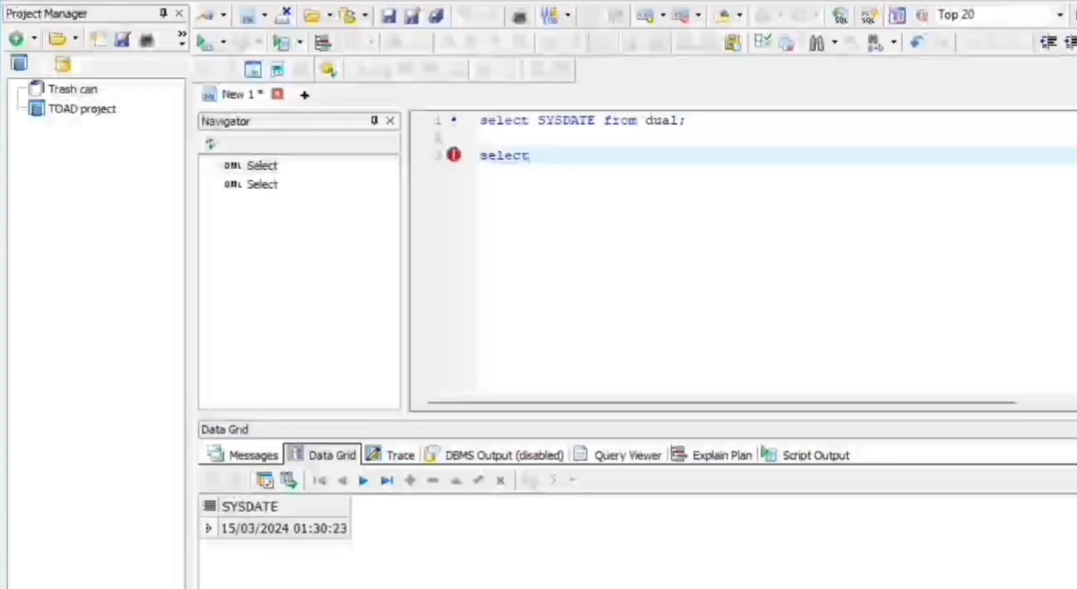
type(" 5 ")
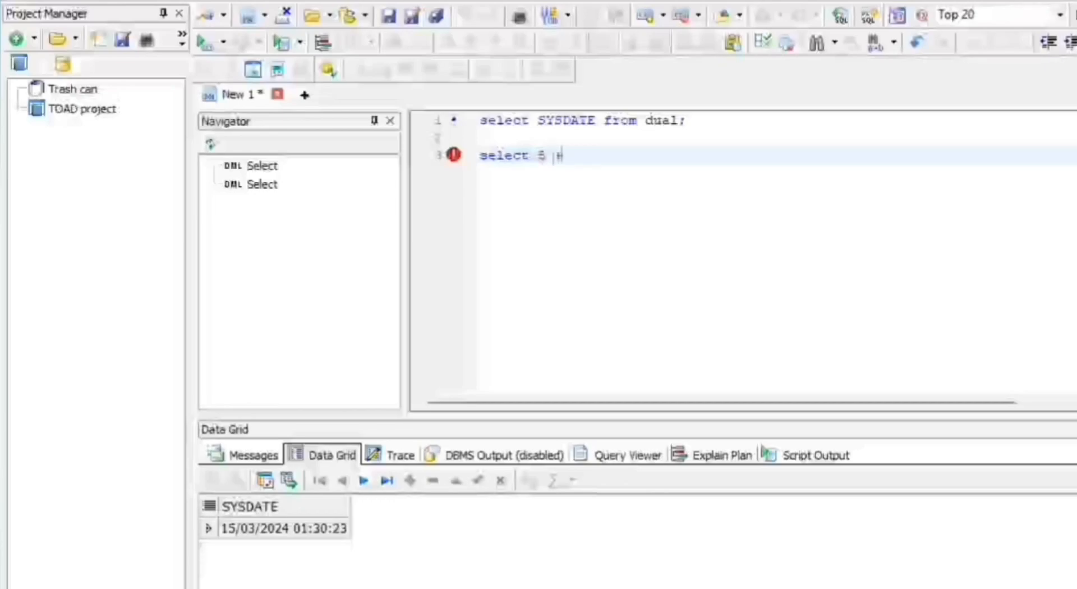
type("+ 7")
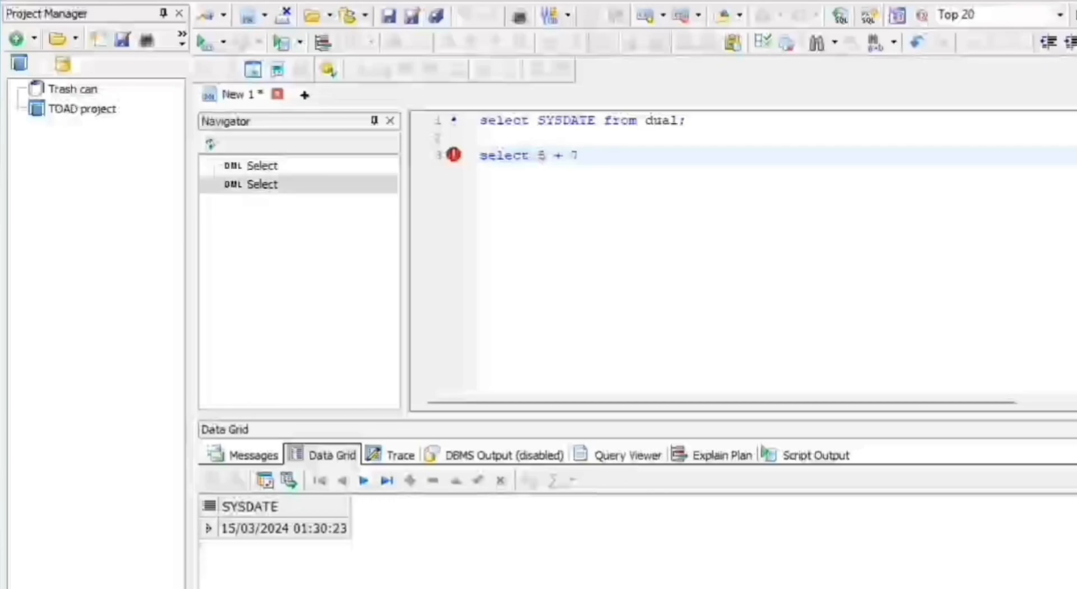
type(" from dia")
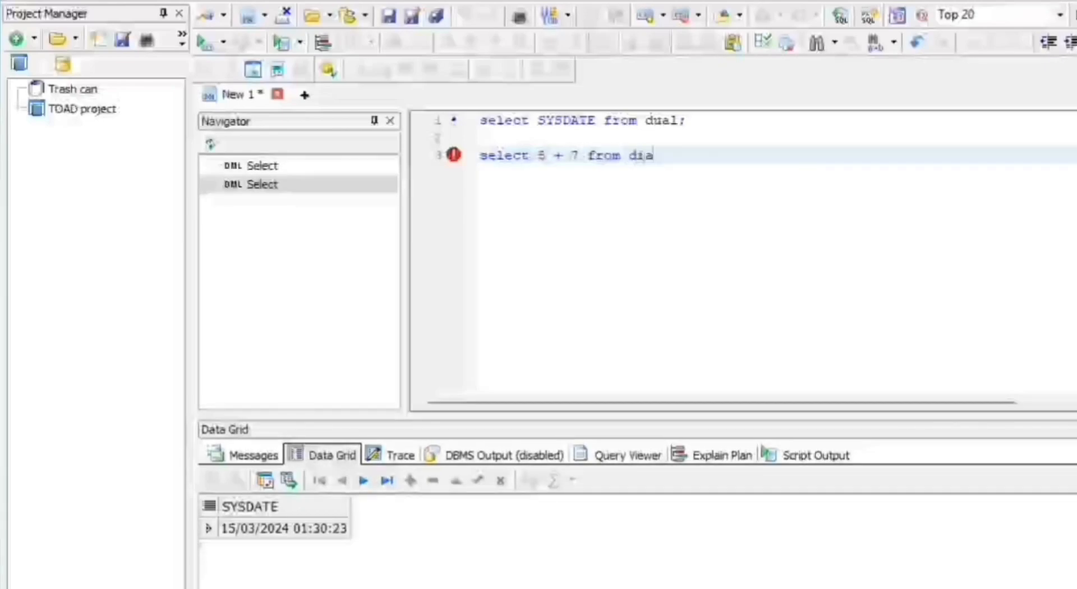
key("BackSpace")
key("BackSpace")
type("ual;")
Step: Select the whole "select 5 + 7 from dual;" statement, execute it, and check its value in the result grid
left_click_drag(670, 155, 545, 155)
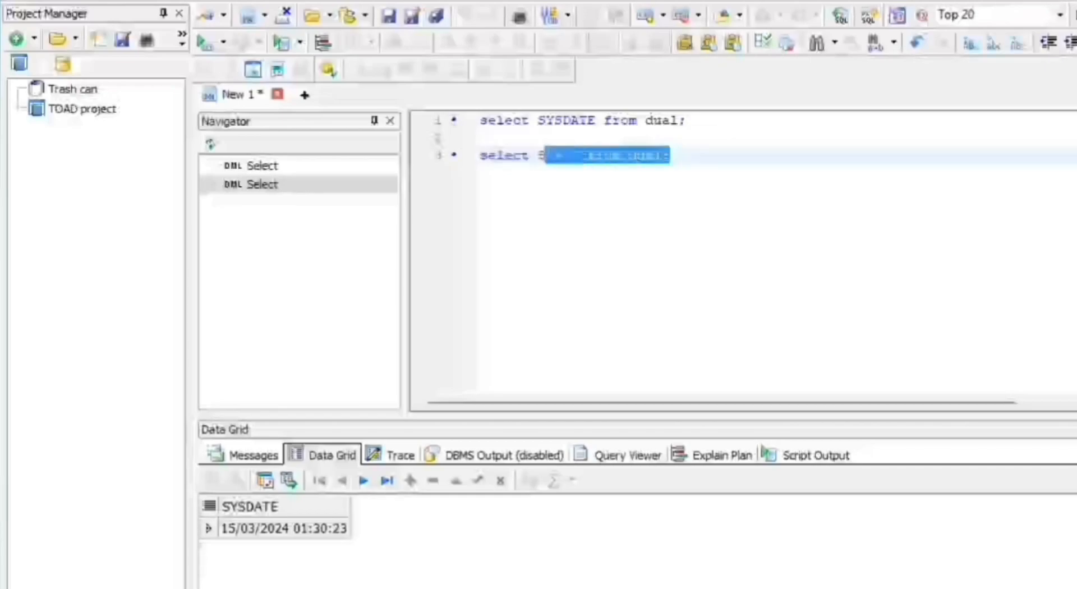
left_click(671, 156)
left_click_drag(671, 155, 480, 156)
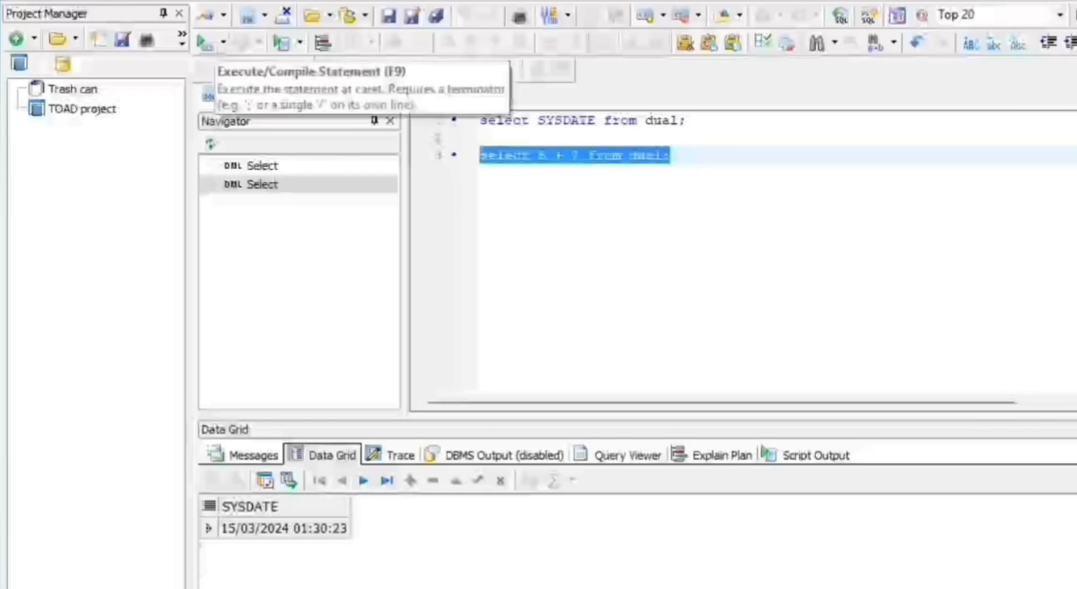
left_click(205, 42)
left_click(236, 529)
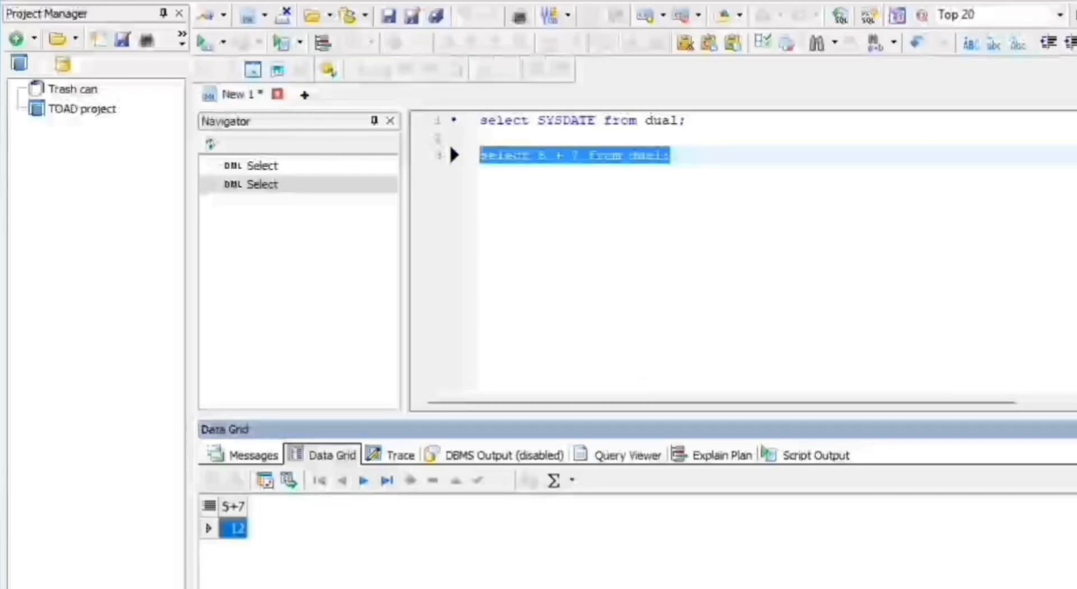
left_click(671, 155)
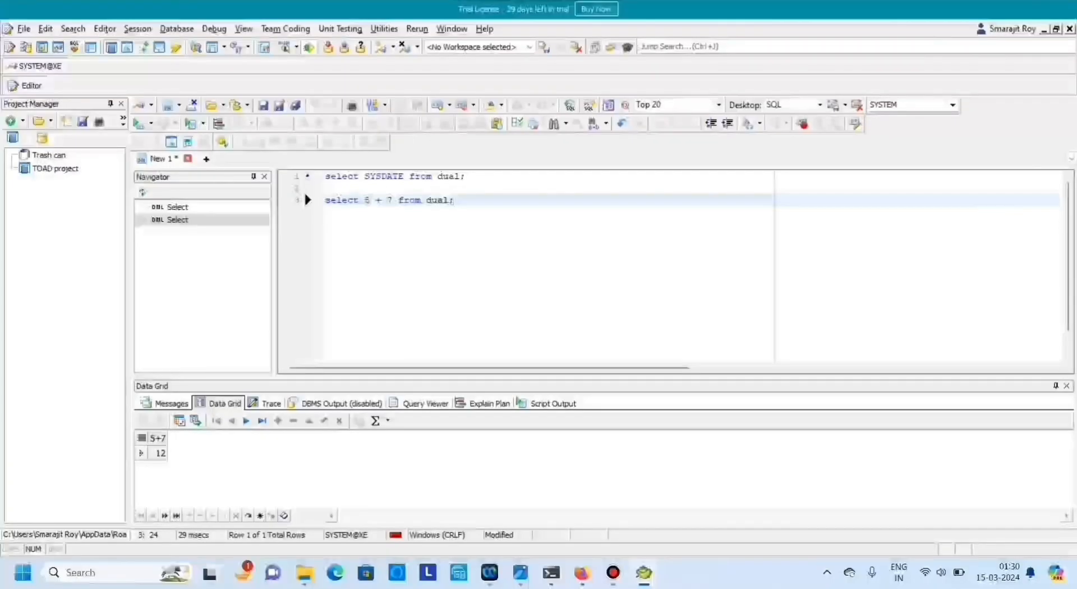